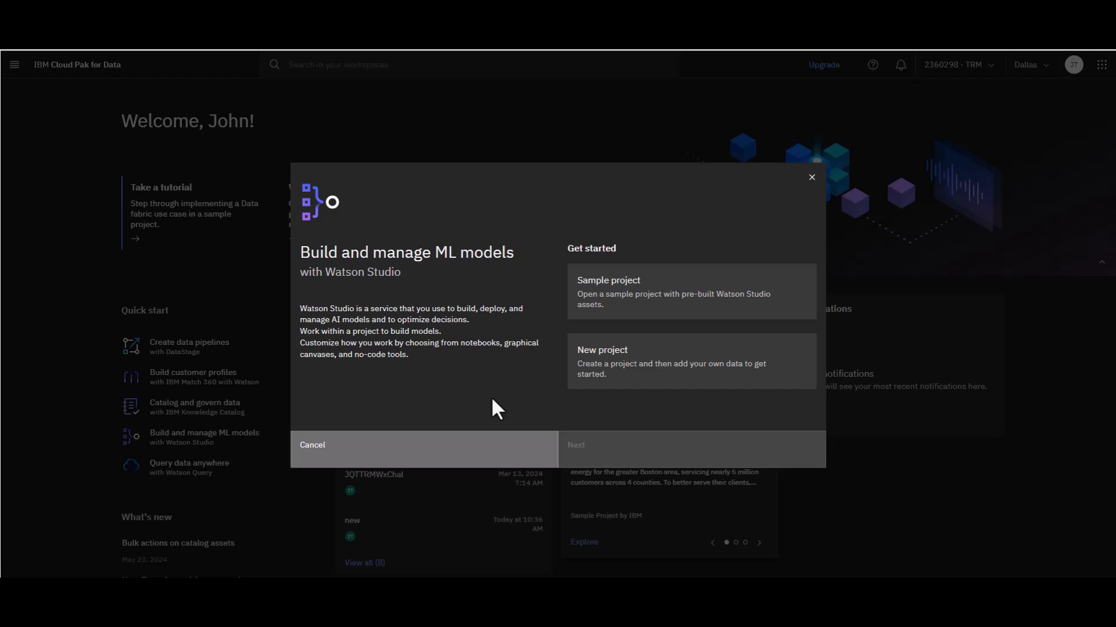
Close the Watson Studio introduction and create a new blank project named "My Feature Friday project"
left_click(367, 462)
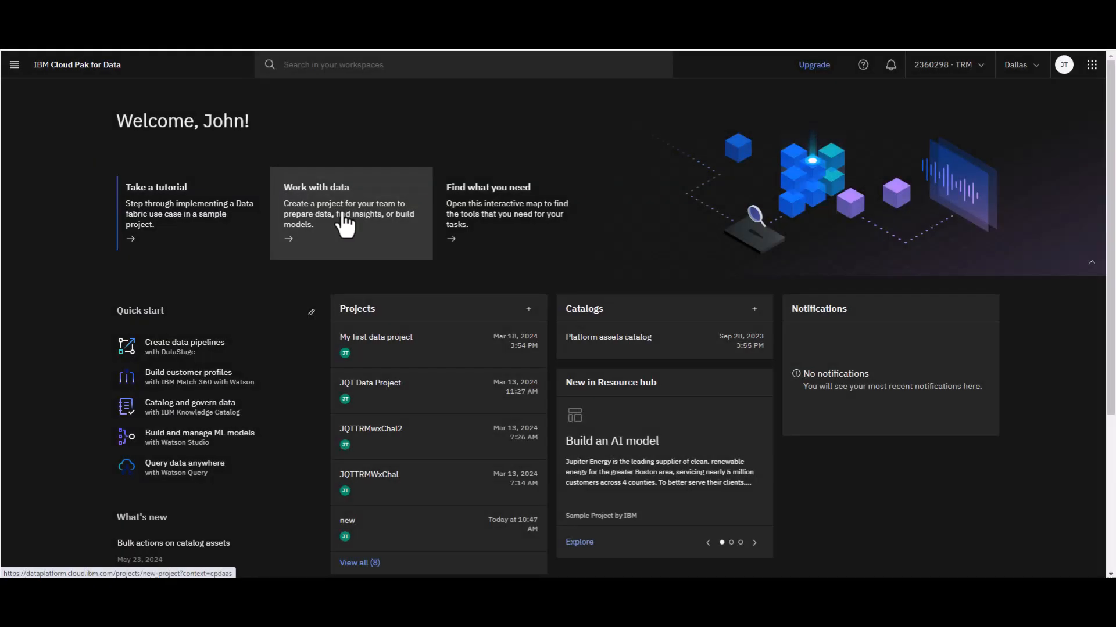
left_click(344, 224)
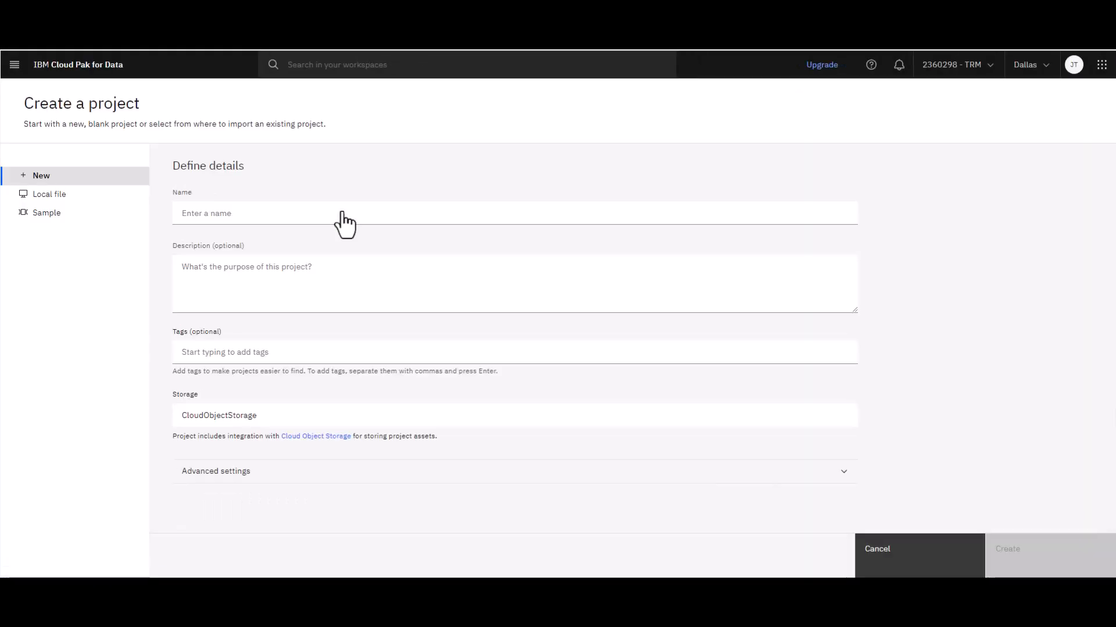
left_click(231, 215)
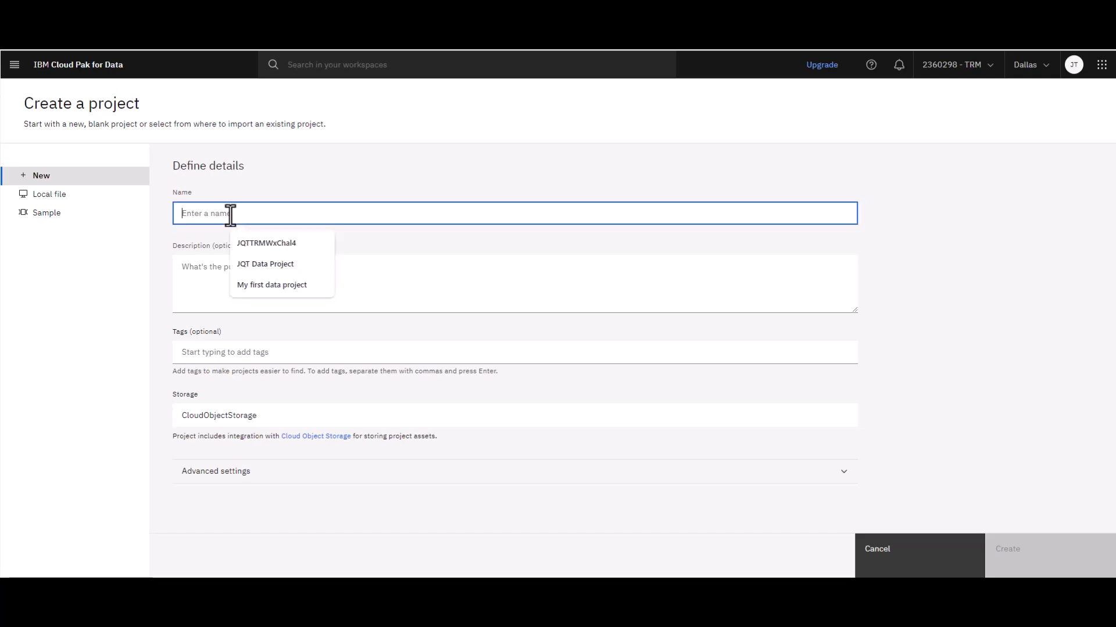
type("My Feature Friday pr")
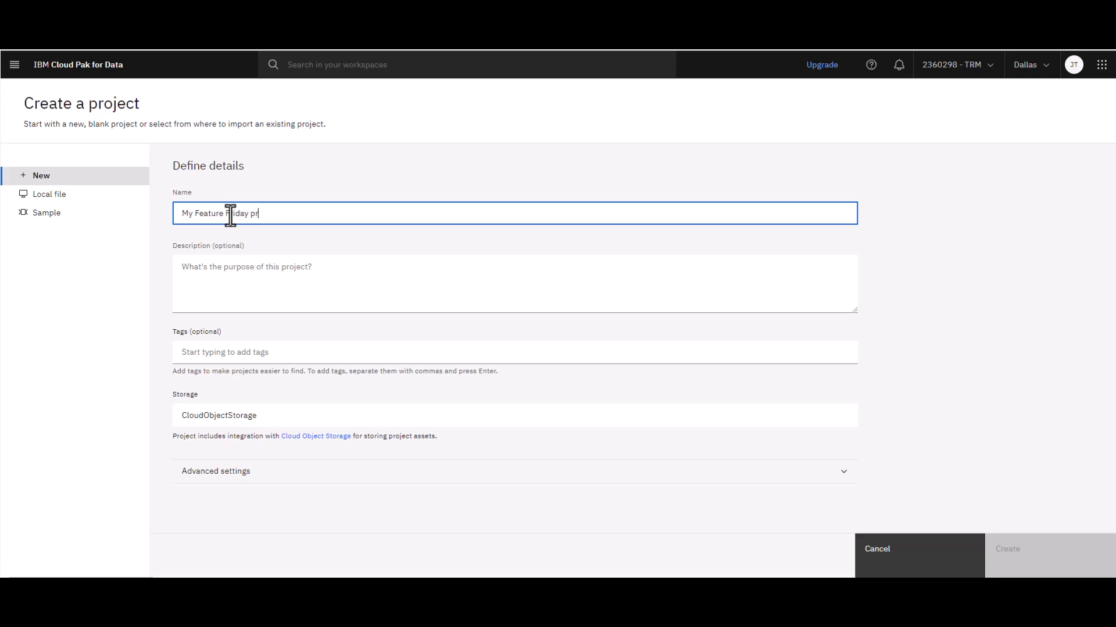
type("ject")
key("BackSpace")
key("BackSpace")
key("BackSpace")
type("oject")
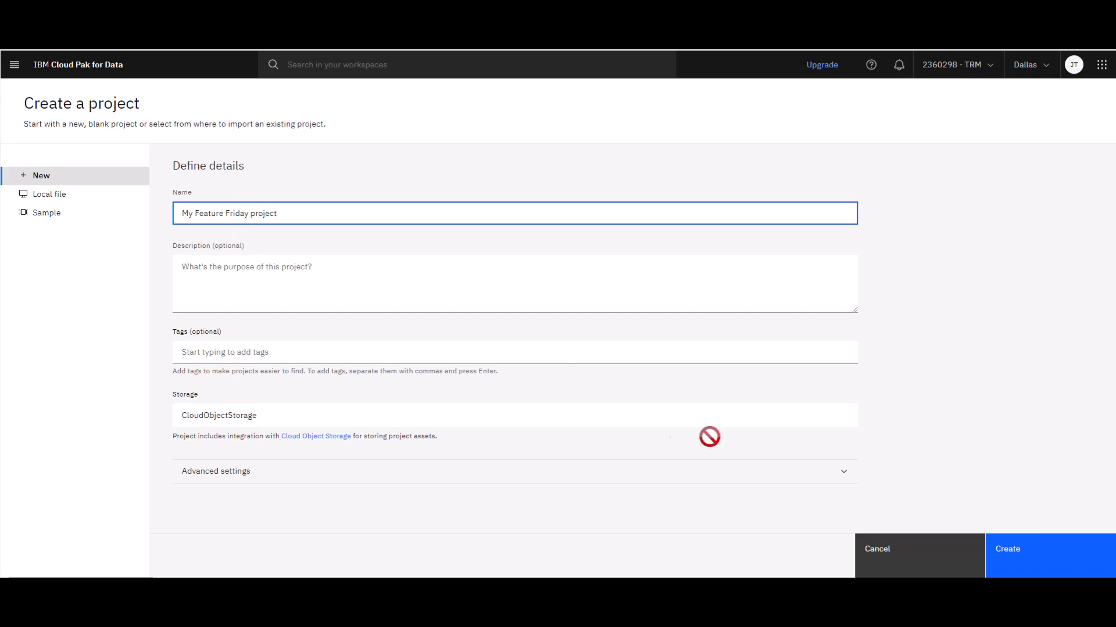
left_click(1035, 562)
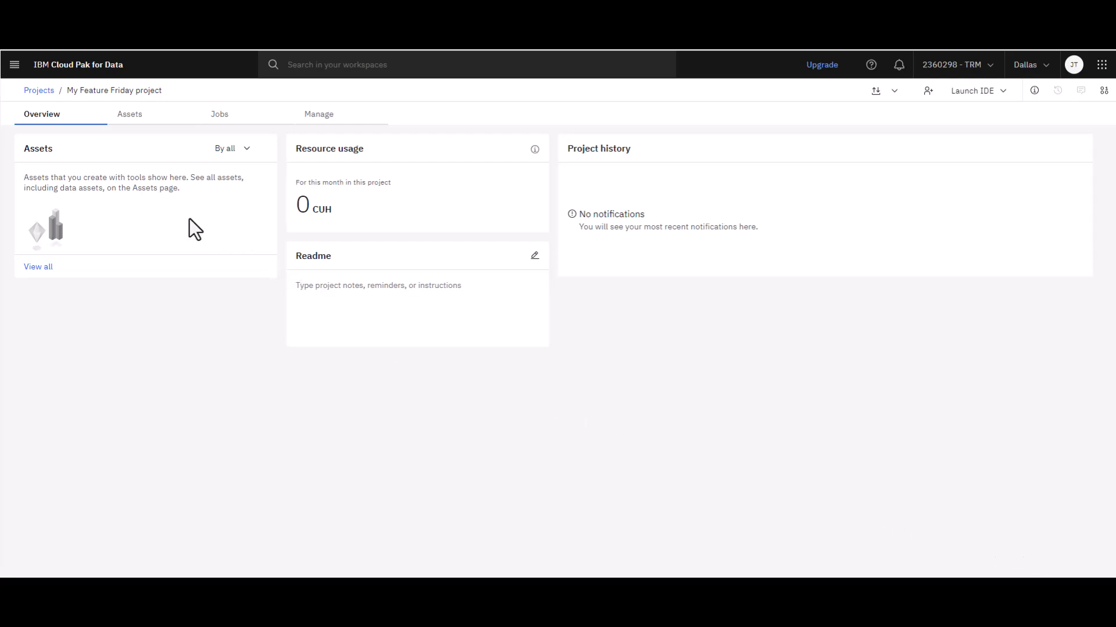
Open the project's assets and look at the options for connecting a new asset to a data source
left_click(130, 117)
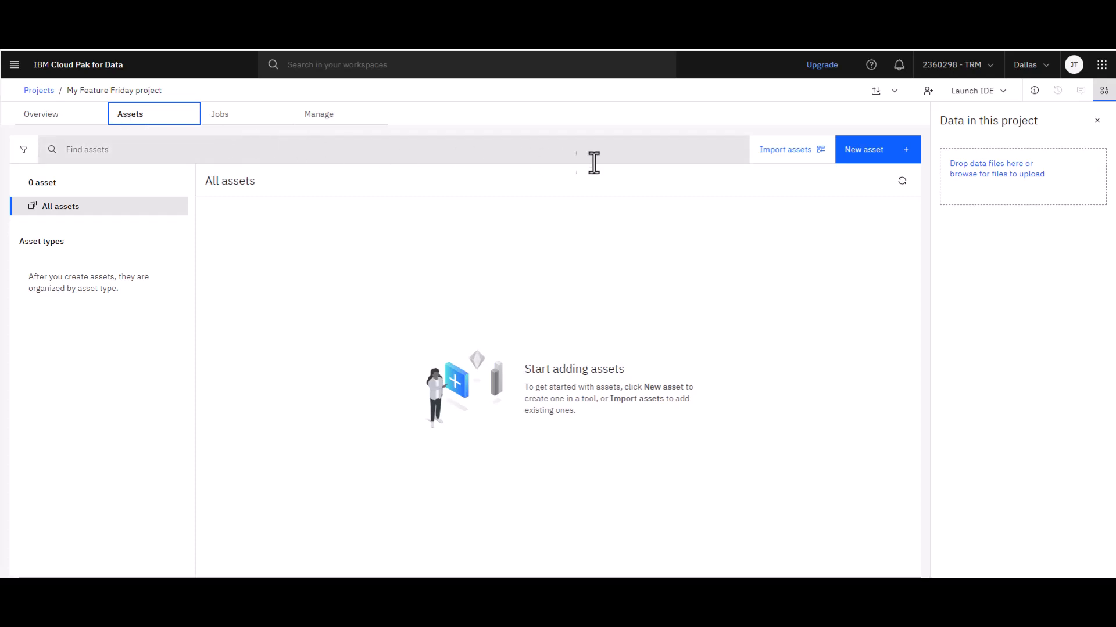
left_click(866, 151)
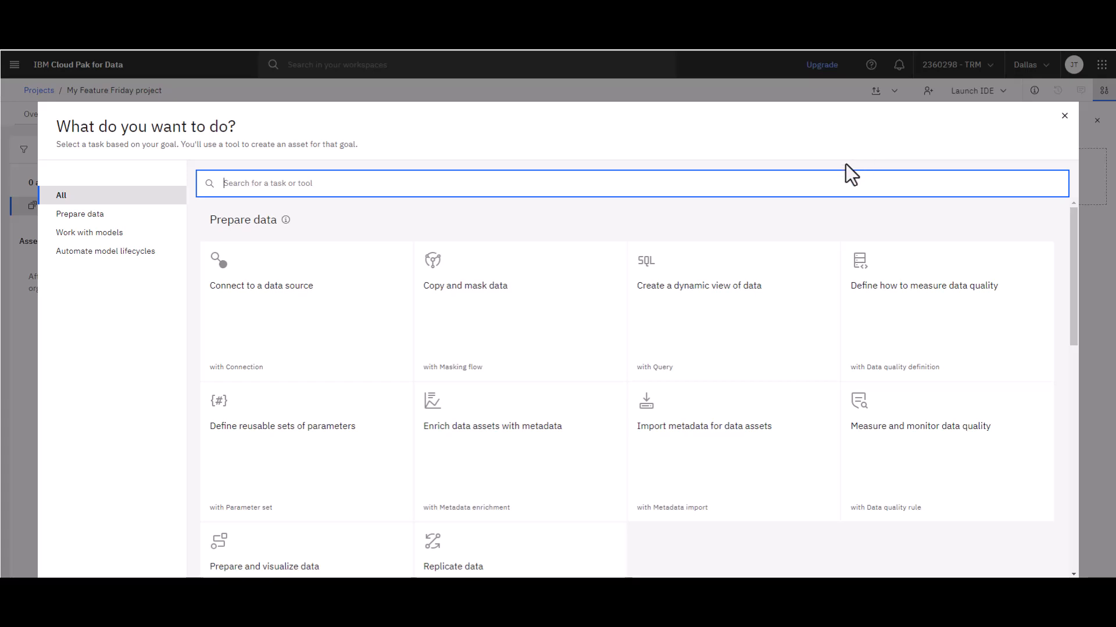
left_click(298, 317)
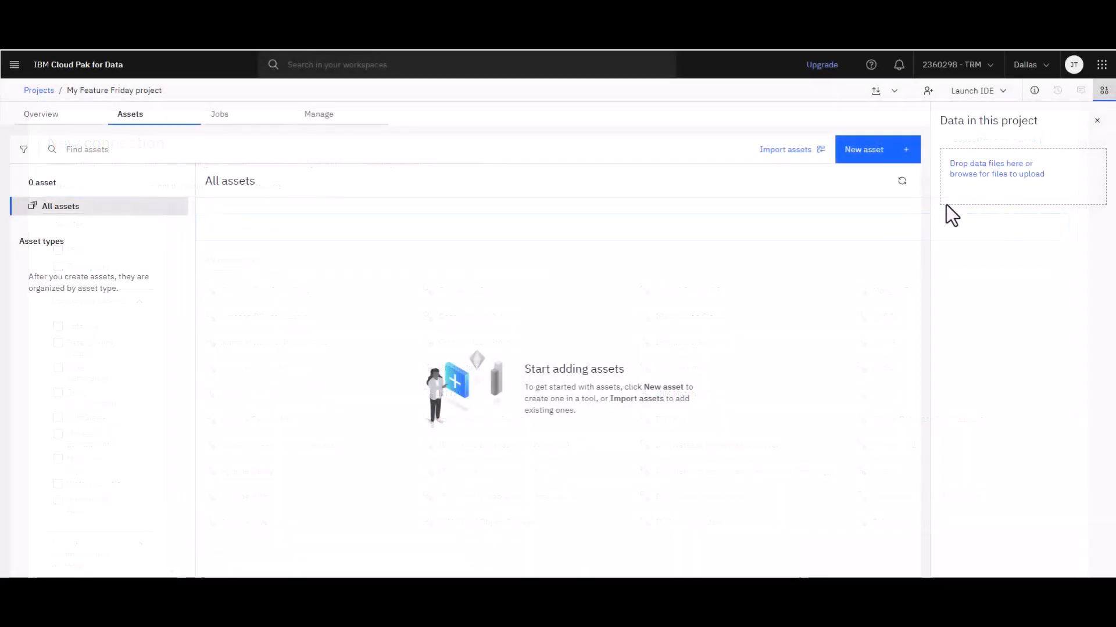
Upload VibrationDataWeekof2019_APR_02.csv from the Downloads folder to the project's data assets
left_click(980, 176)
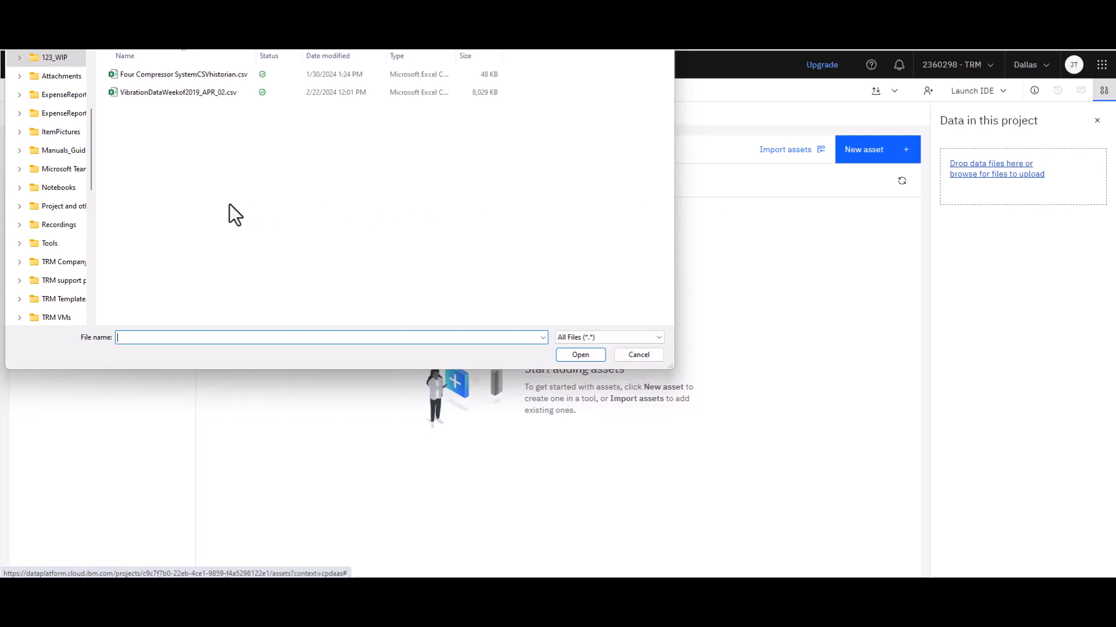
scroll(55, 230, "down", 1)
scroll(54, 219, "down", 3)
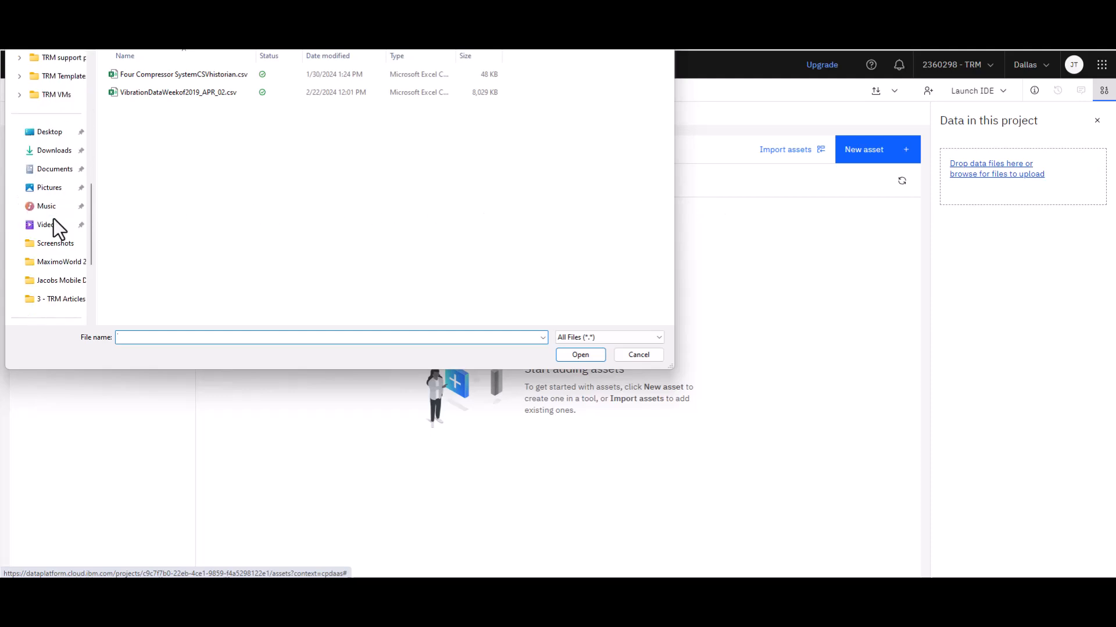
left_click(54, 150)
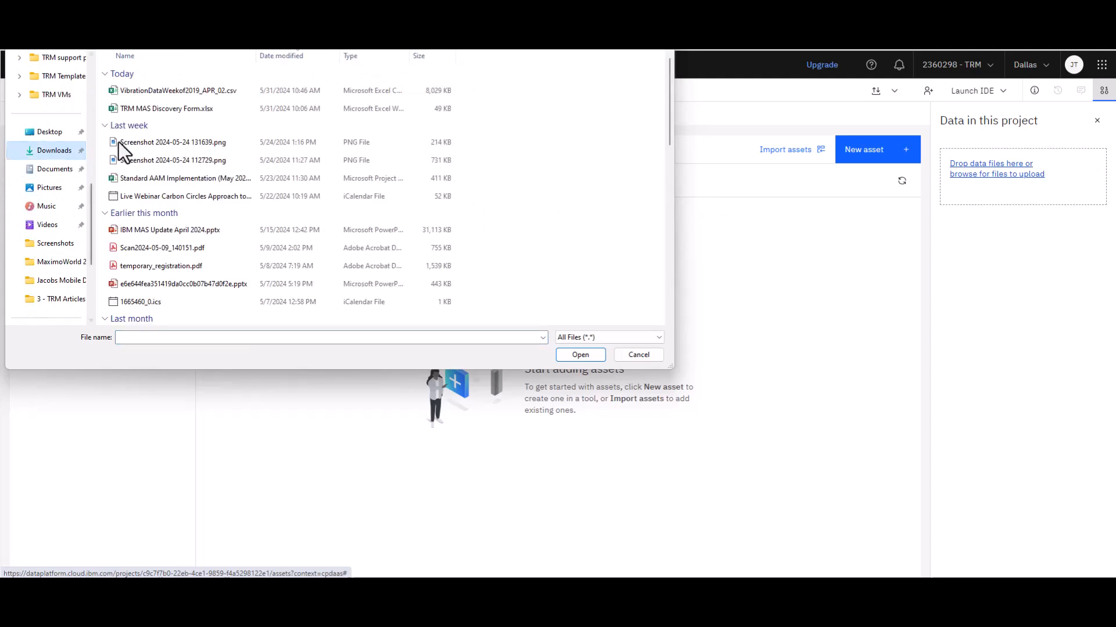
left_click(177, 90)
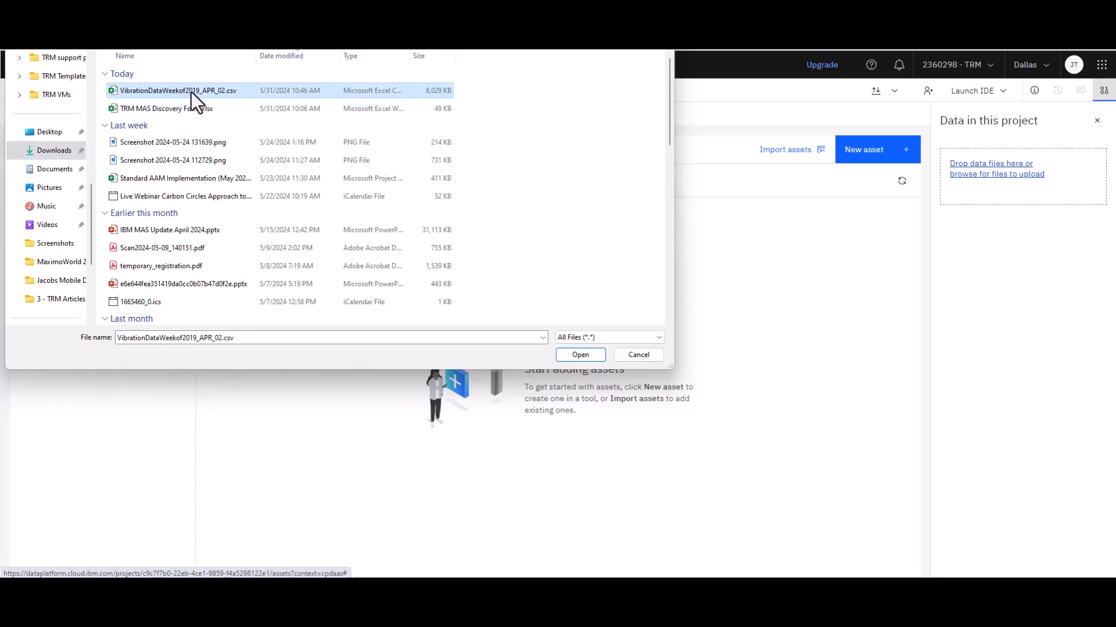
left_click(565, 356)
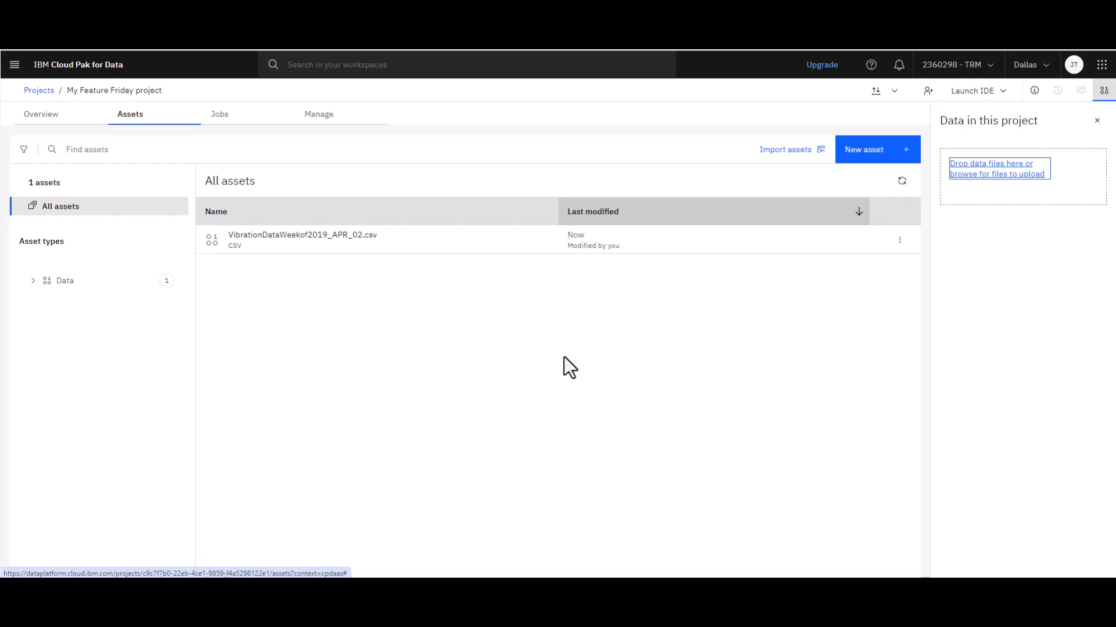
Open the VibrationDataWeekof2019_APR_02.csv asset and generate a profile of its data
left_click(405, 241)
left_click(331, 238)
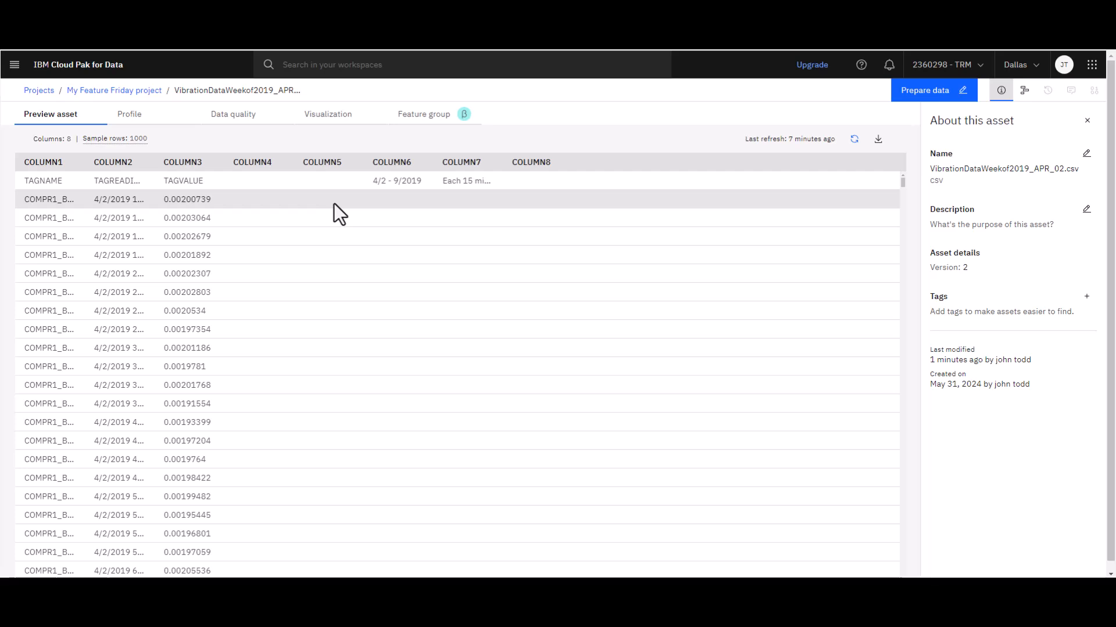
left_click(127, 119)
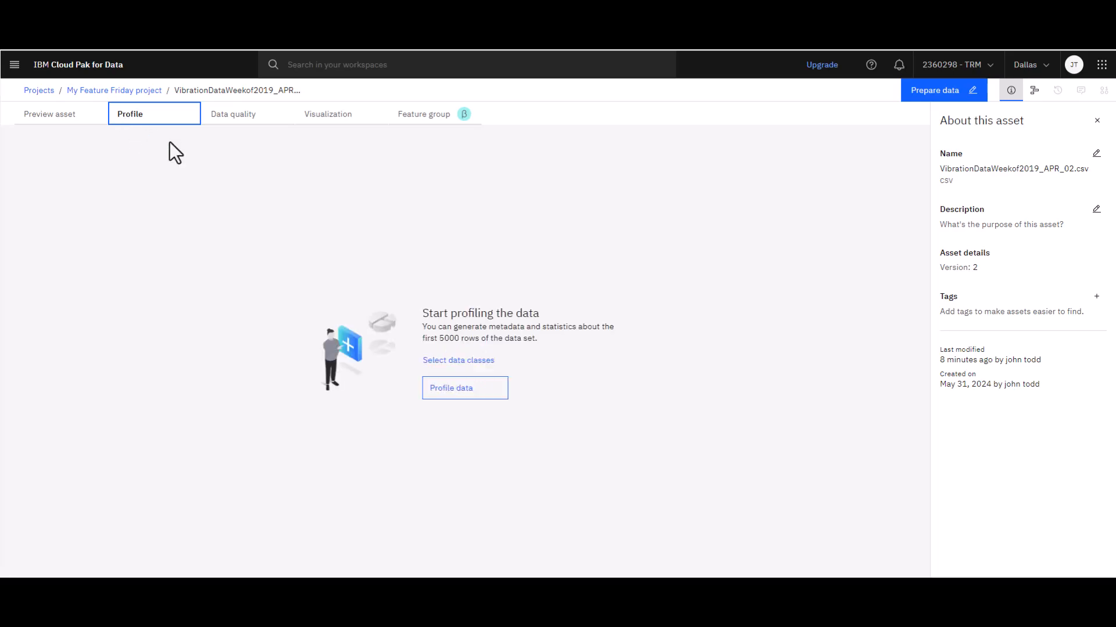
left_click(459, 400)
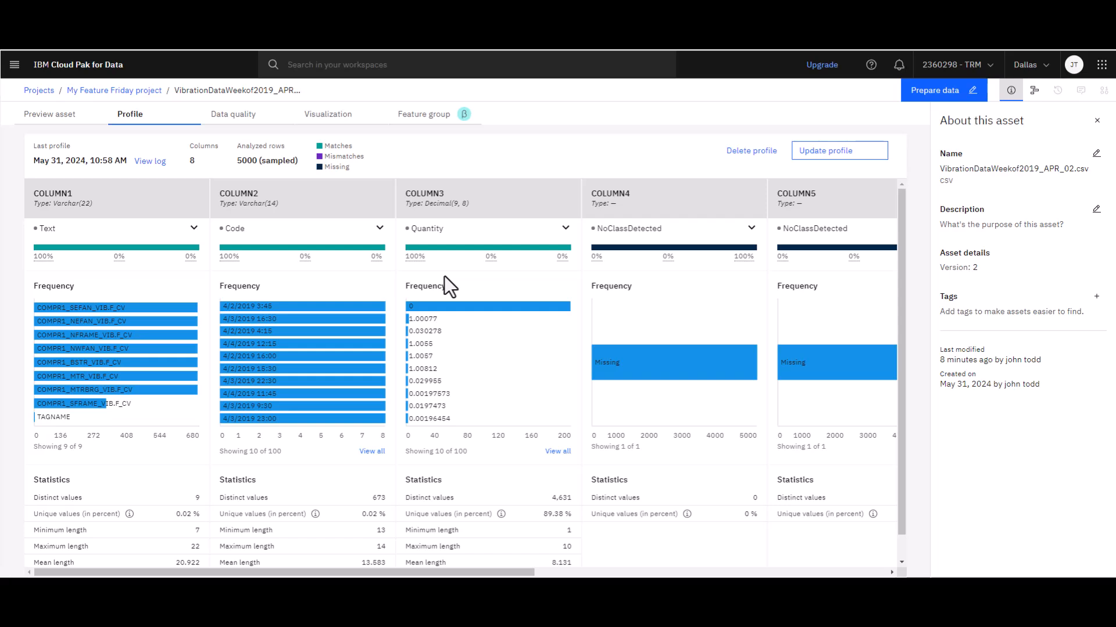
Visualize the vibration data as a line chart with COLUMN2 on the X-axis and COLUMN3 on the Y-axis
left_click(334, 120)
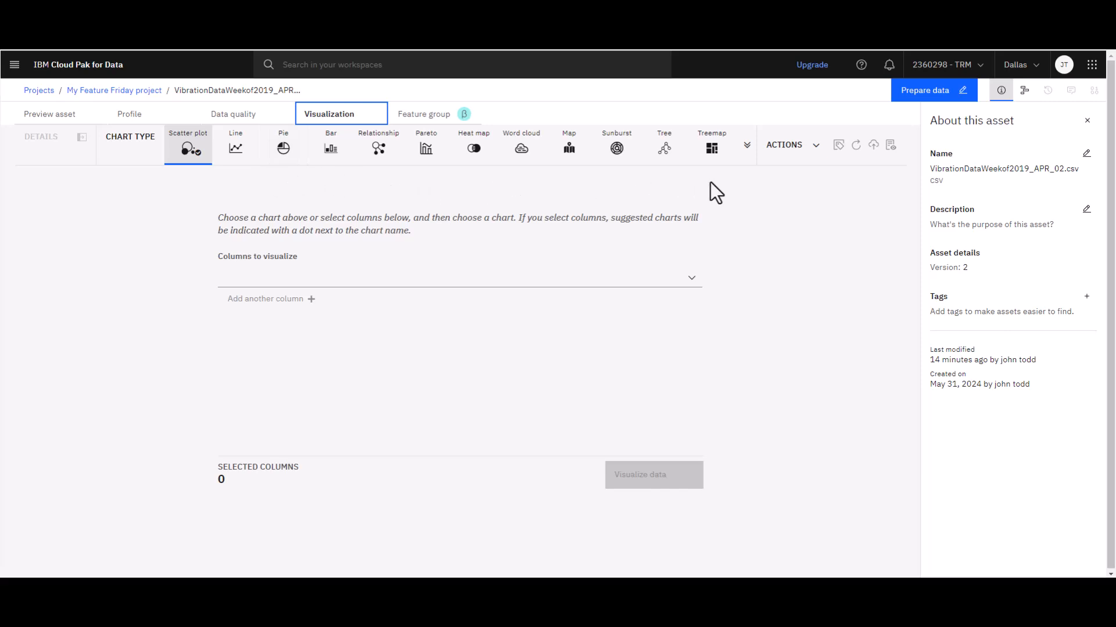
left_click(236, 153)
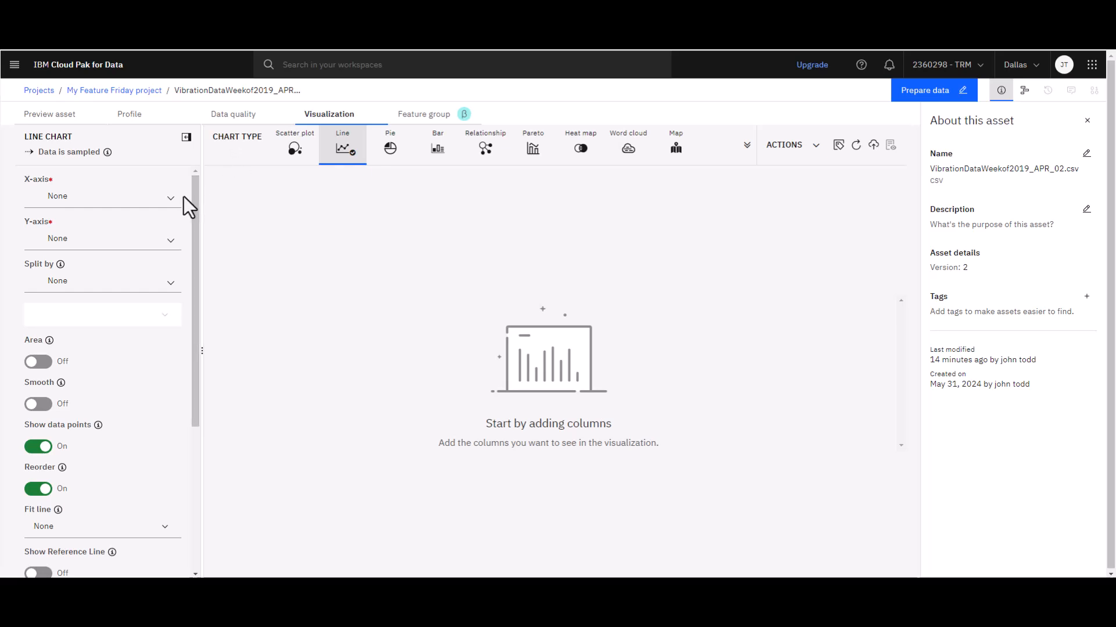
left_click(168, 200)
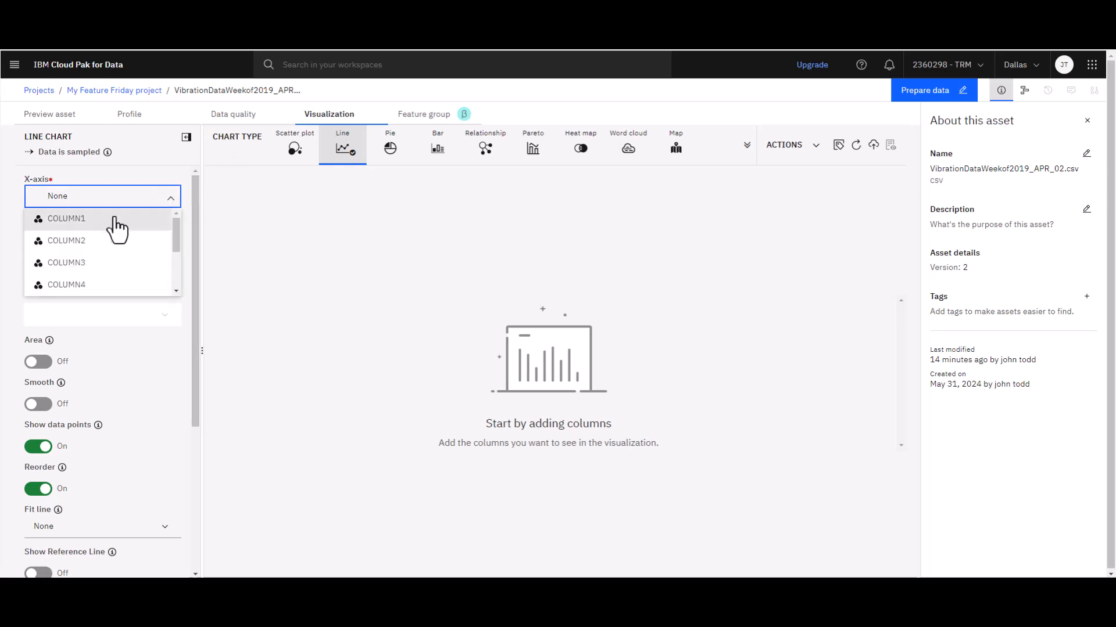
left_click(66, 241)
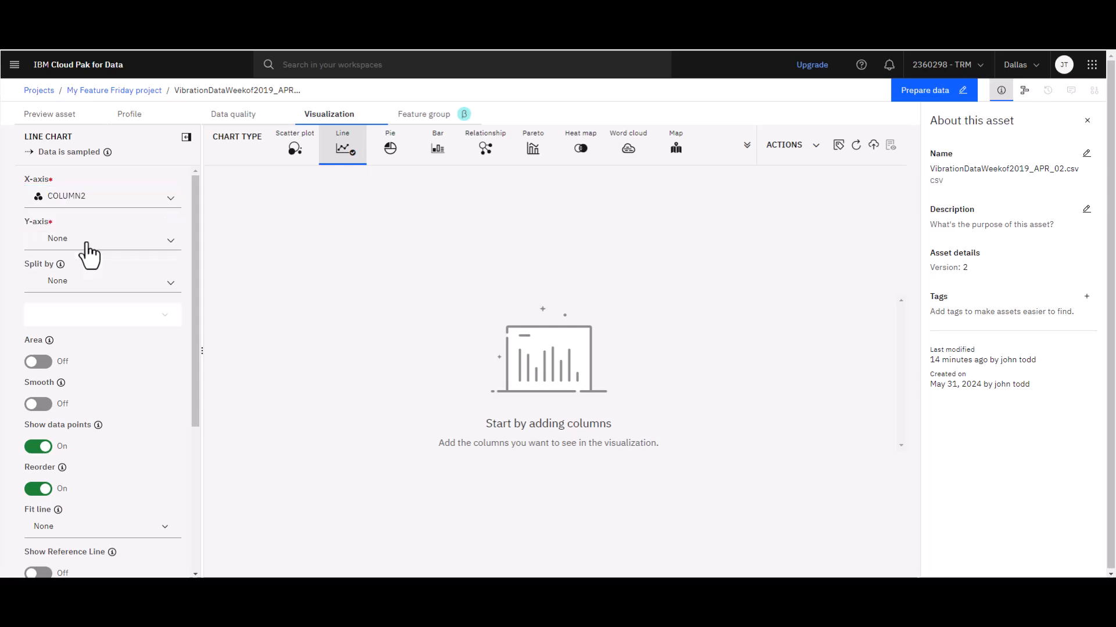
left_click(170, 241)
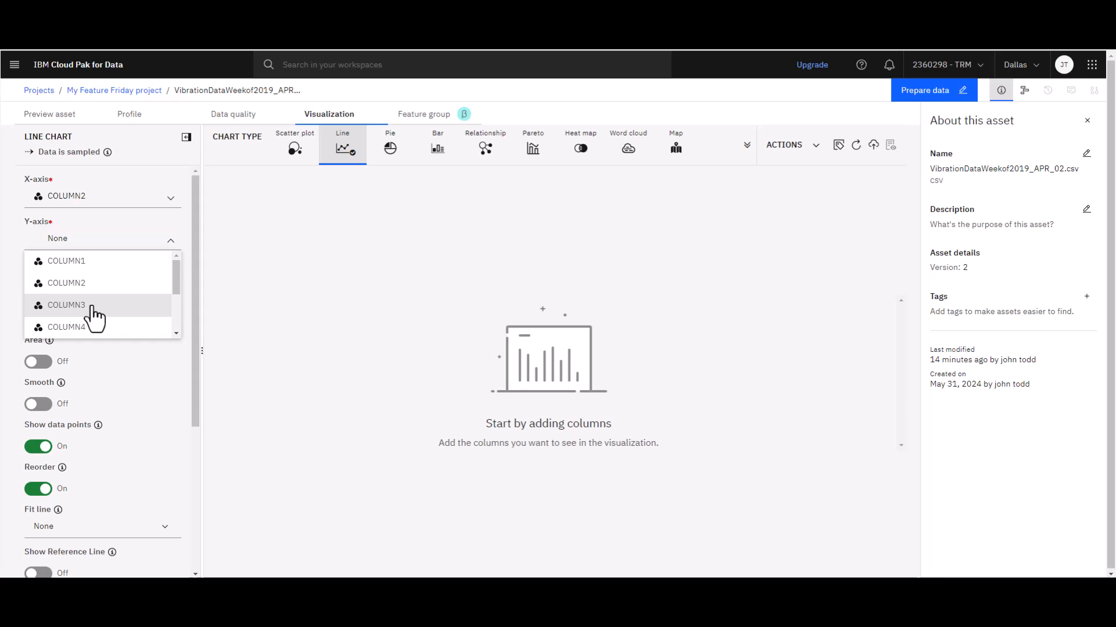
left_click(91, 306)
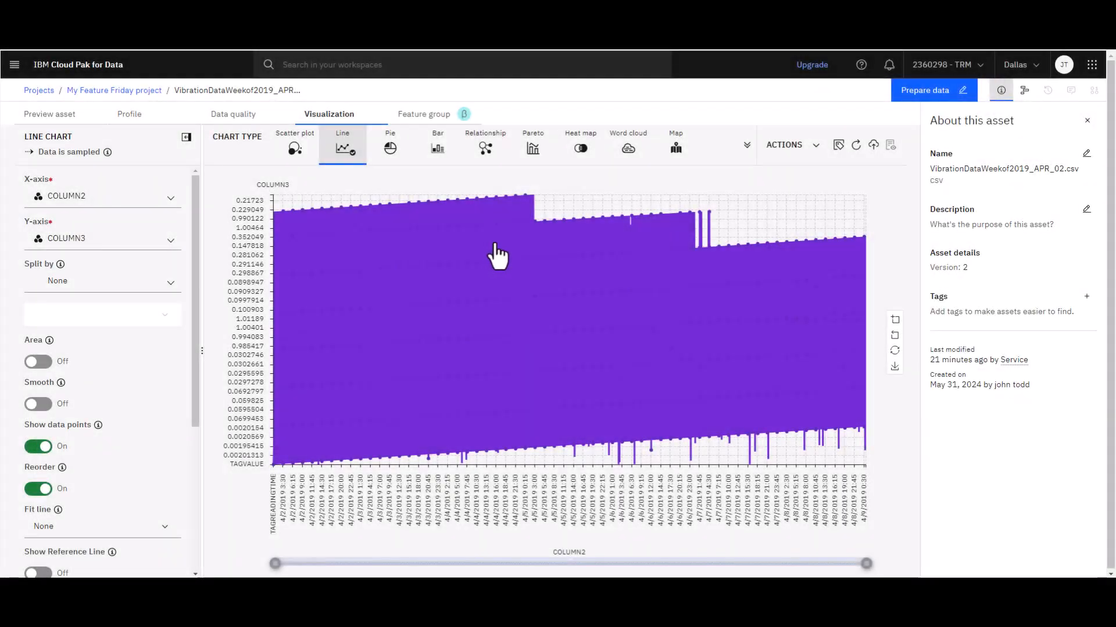
Start preparing the vibration data in Data Refinery and remove COLUMN4, COLUMN5, COLUMN6, COLUMN7 and COLUMN8
left_click(926, 91)
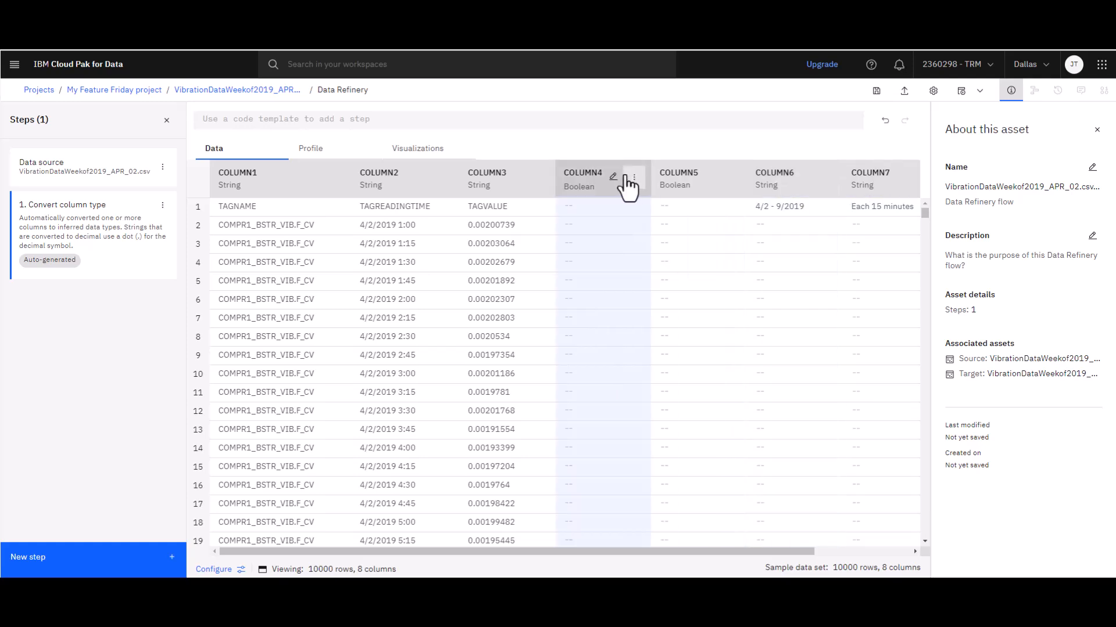
left_click(635, 179)
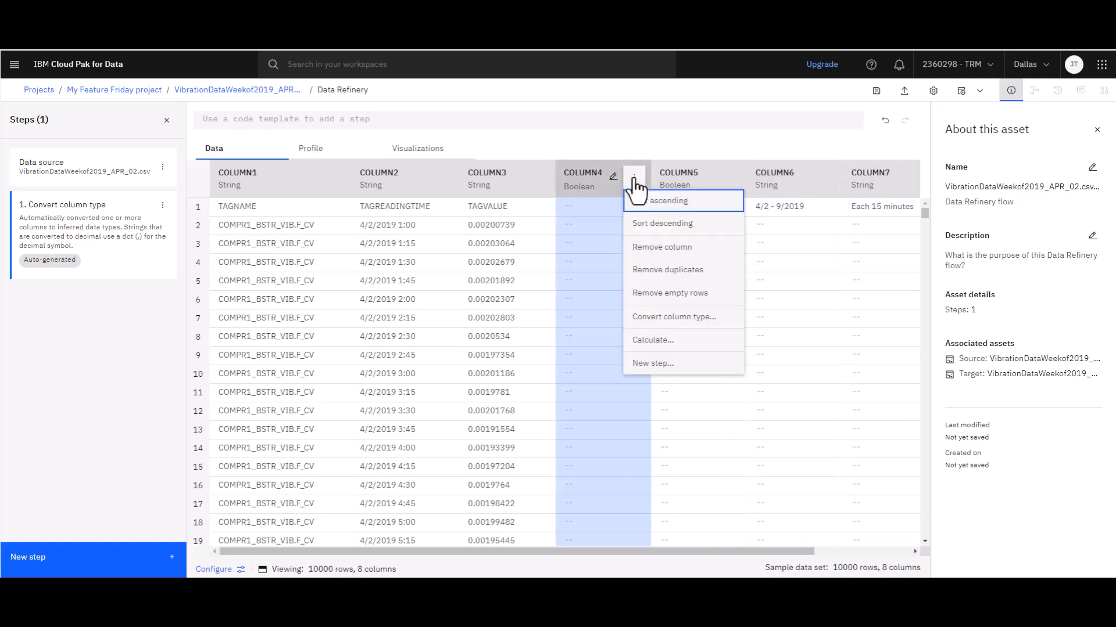
left_click(650, 249)
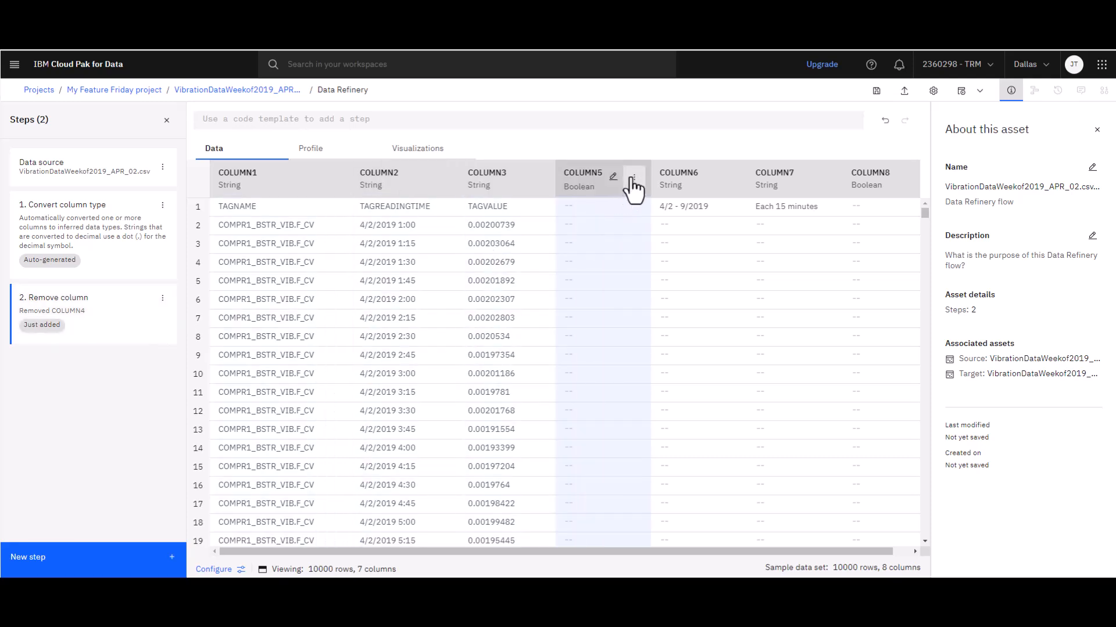
left_click(633, 178)
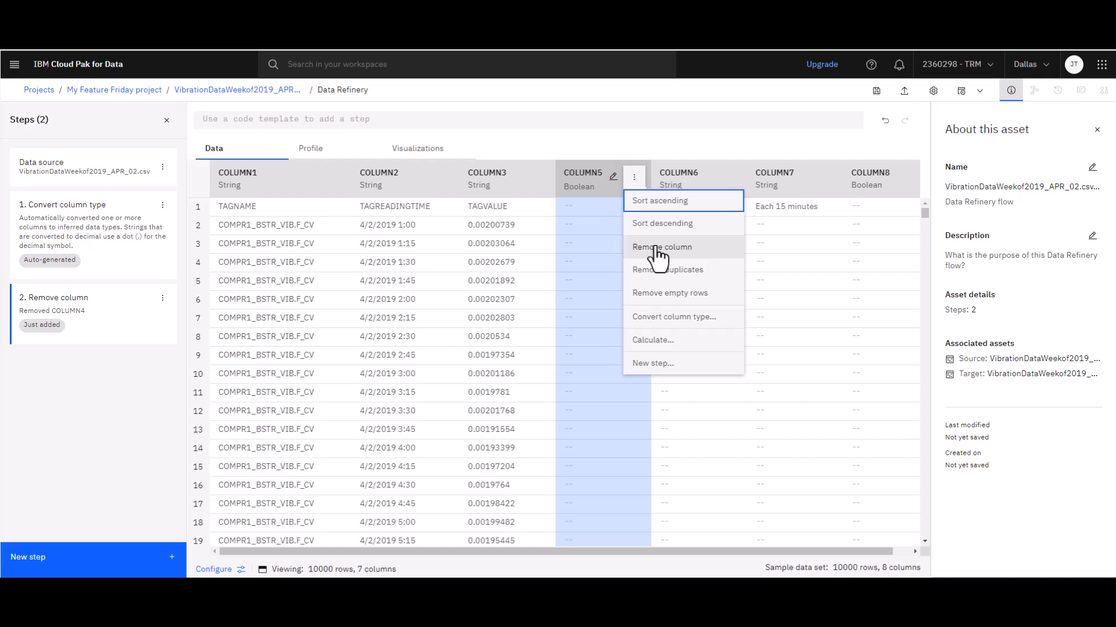
left_click(659, 250)
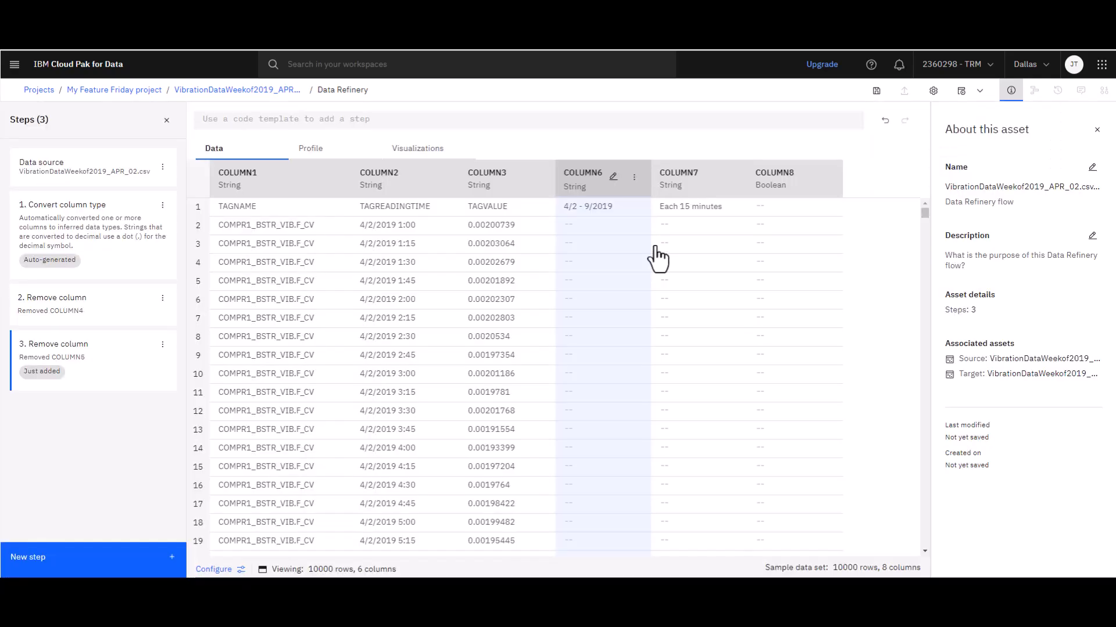
left_click(634, 178)
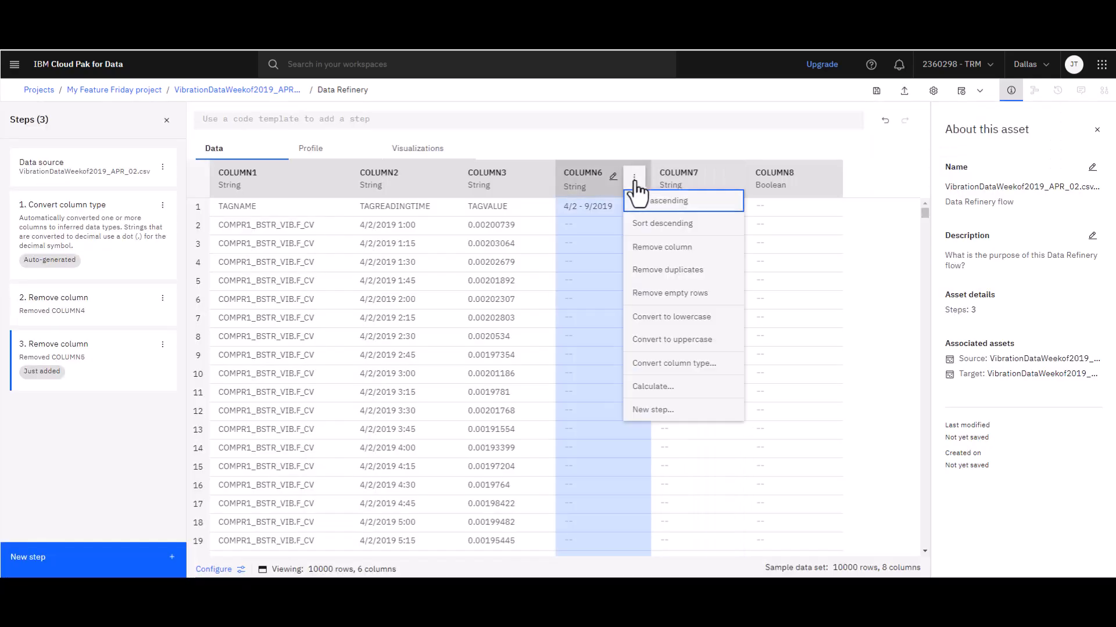
left_click(655, 251)
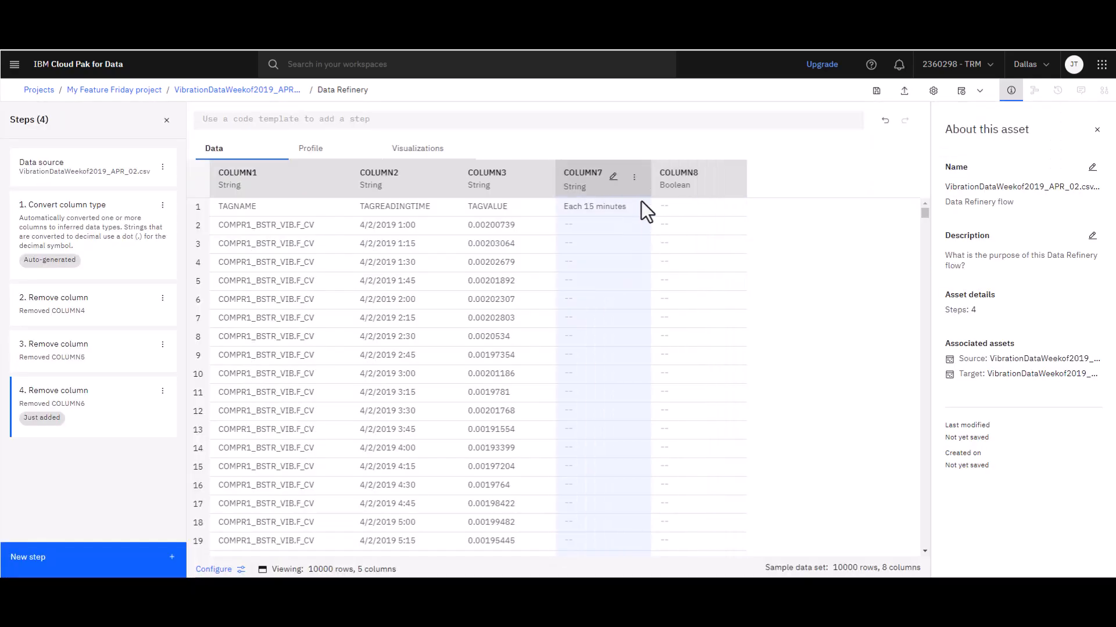
left_click(634, 178)
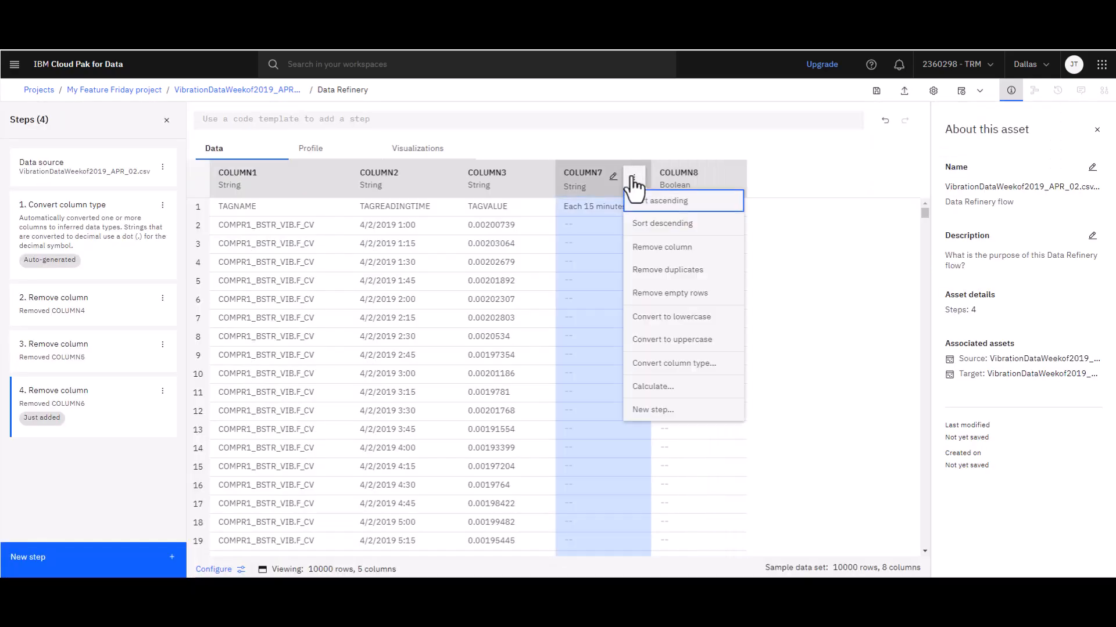
left_click(655, 250)
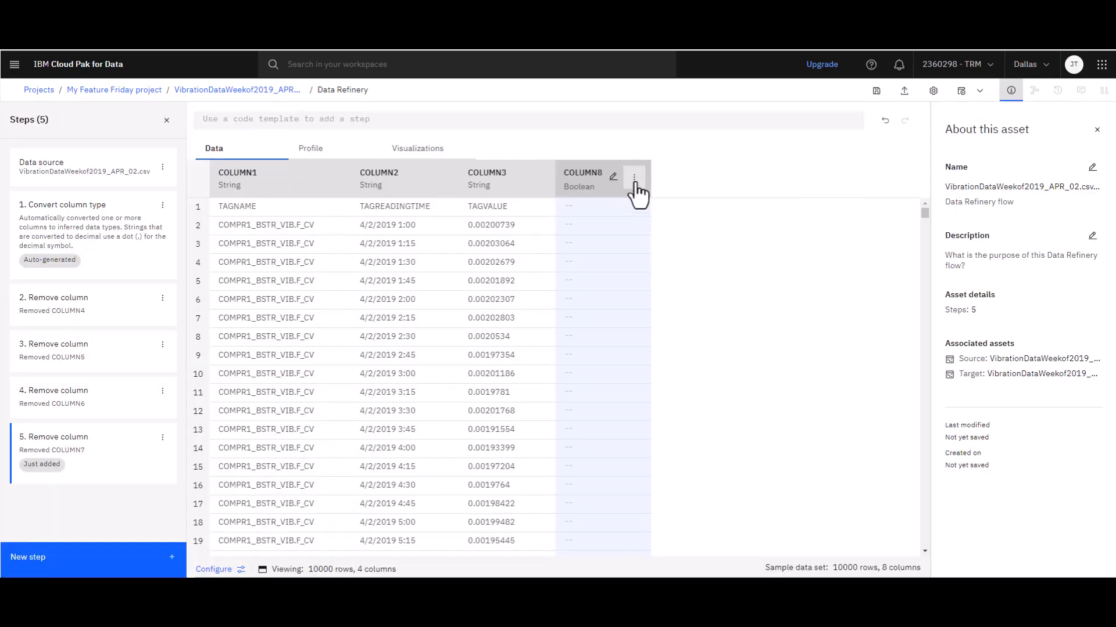
left_click(635, 179)
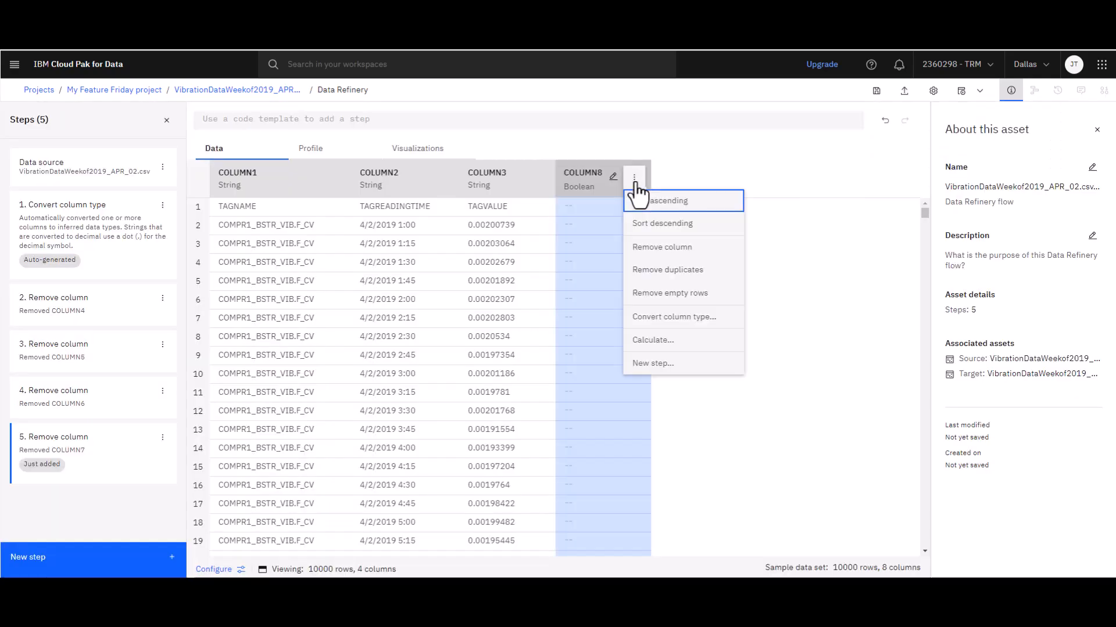
left_click(652, 250)
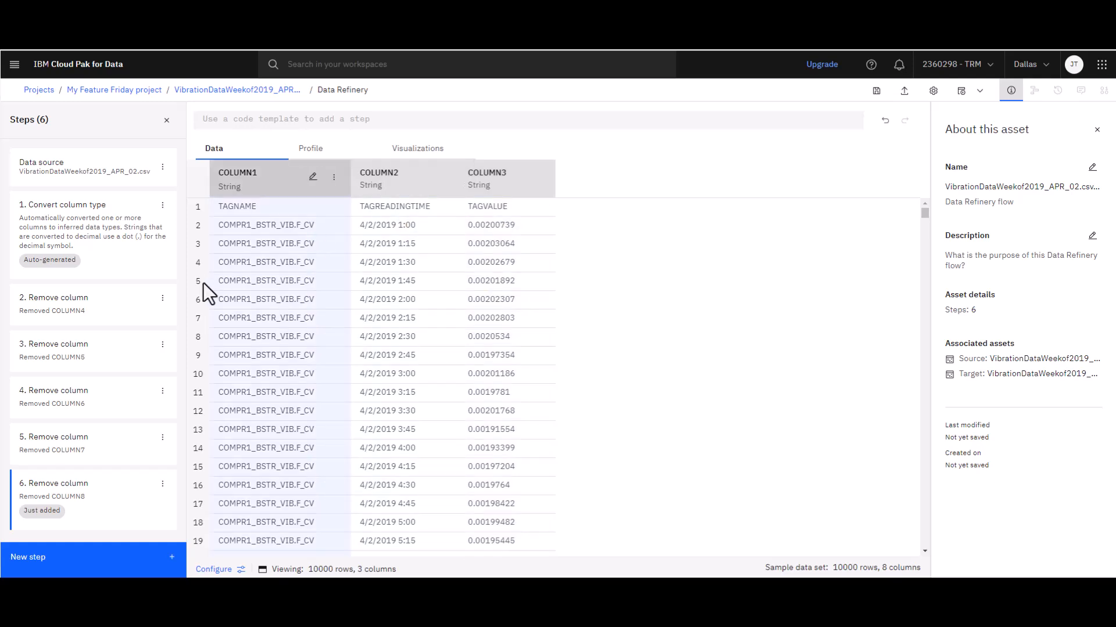
Add a Filter step that keeps only the rows whose COLUMN1 does not contain the text TAG
left_click(84, 571)
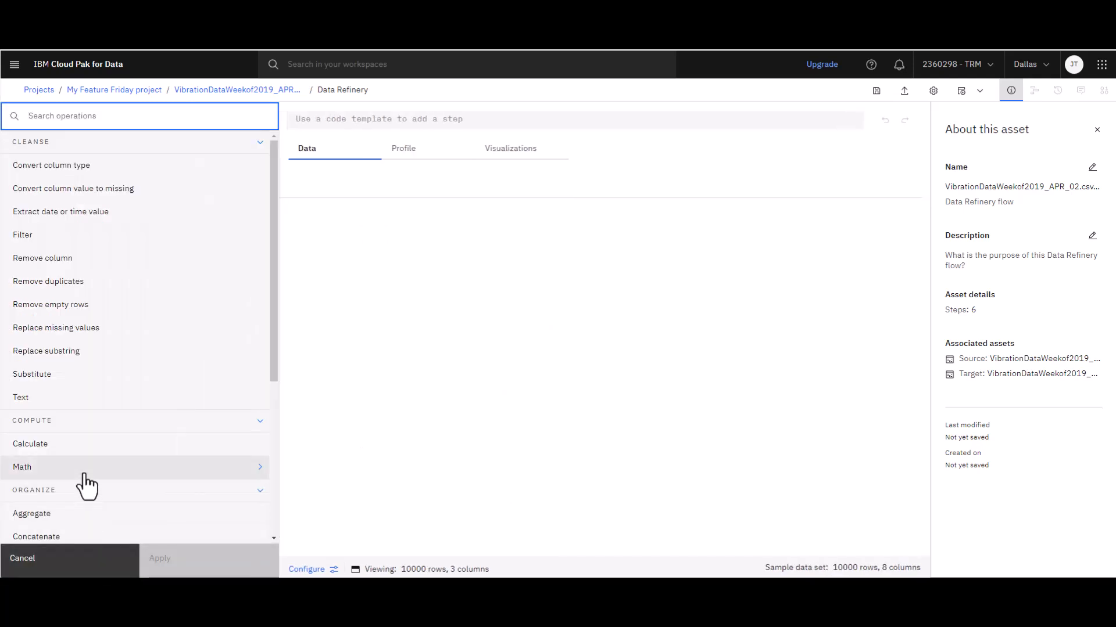
left_click(66, 244)
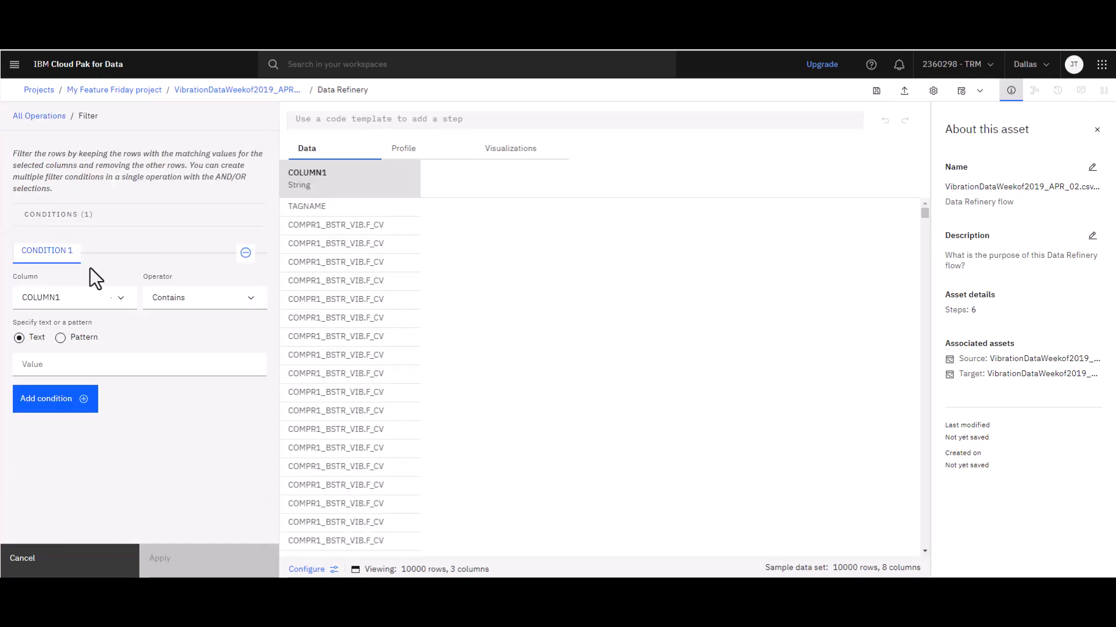
left_click(250, 301)
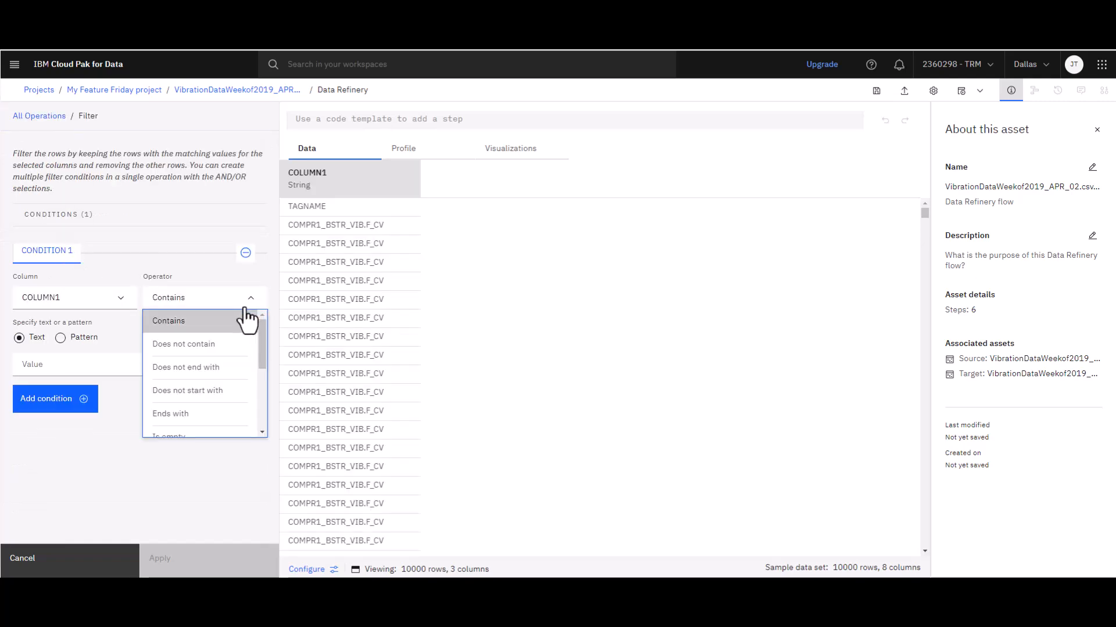
left_click(204, 346)
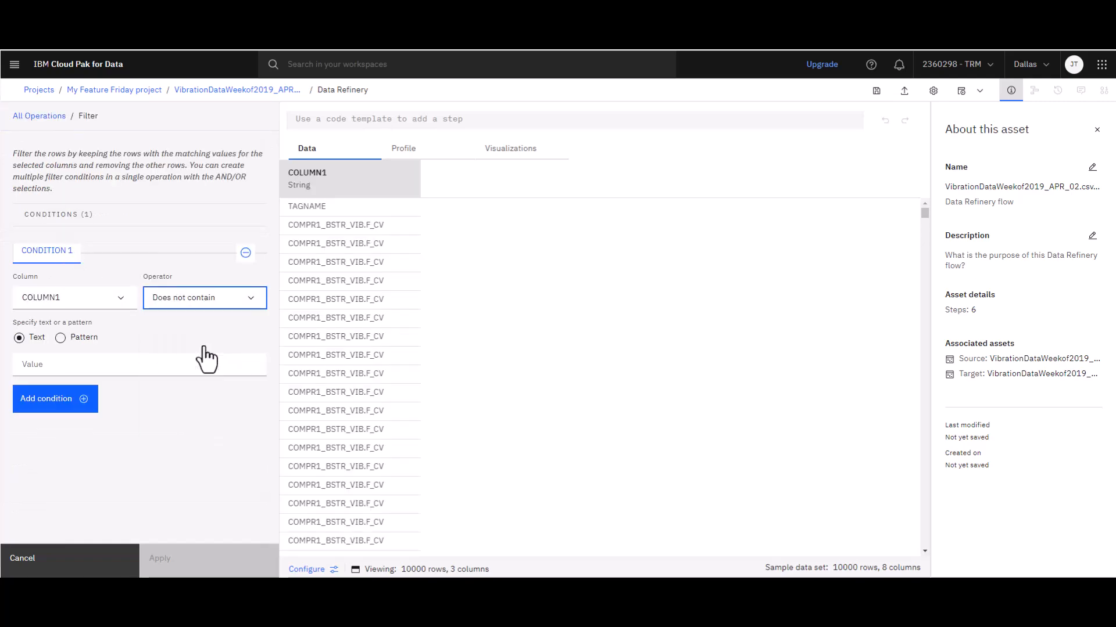
left_click(86, 364)
type("TAG")
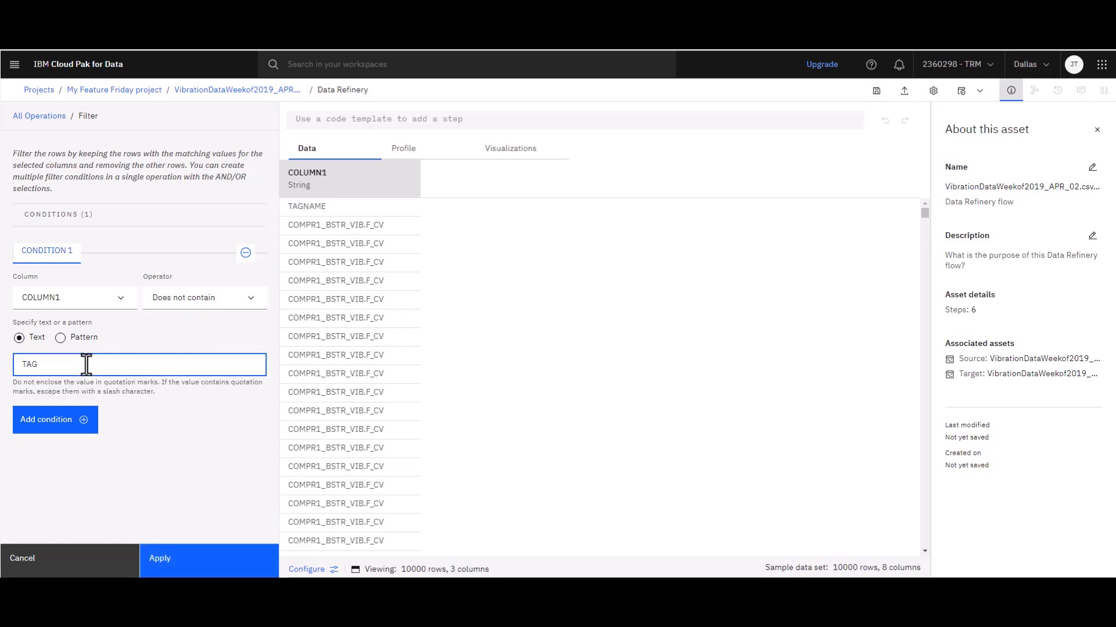
left_click(184, 563)
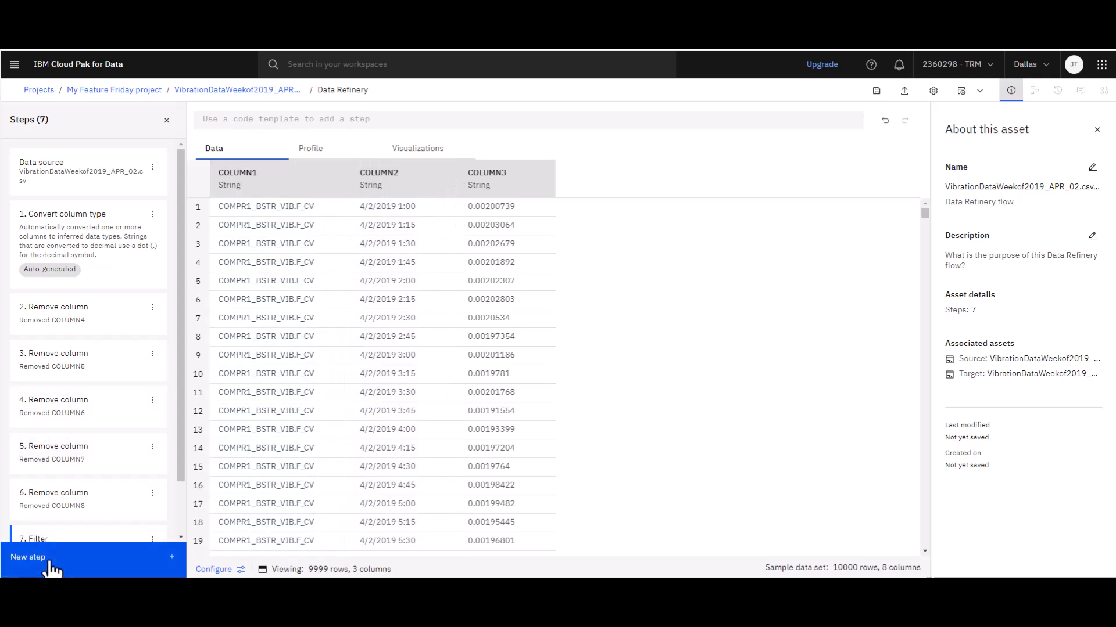
Remove the rows with empty values in COLUMN3 and save the Data Refinery flow
left_click(51, 567)
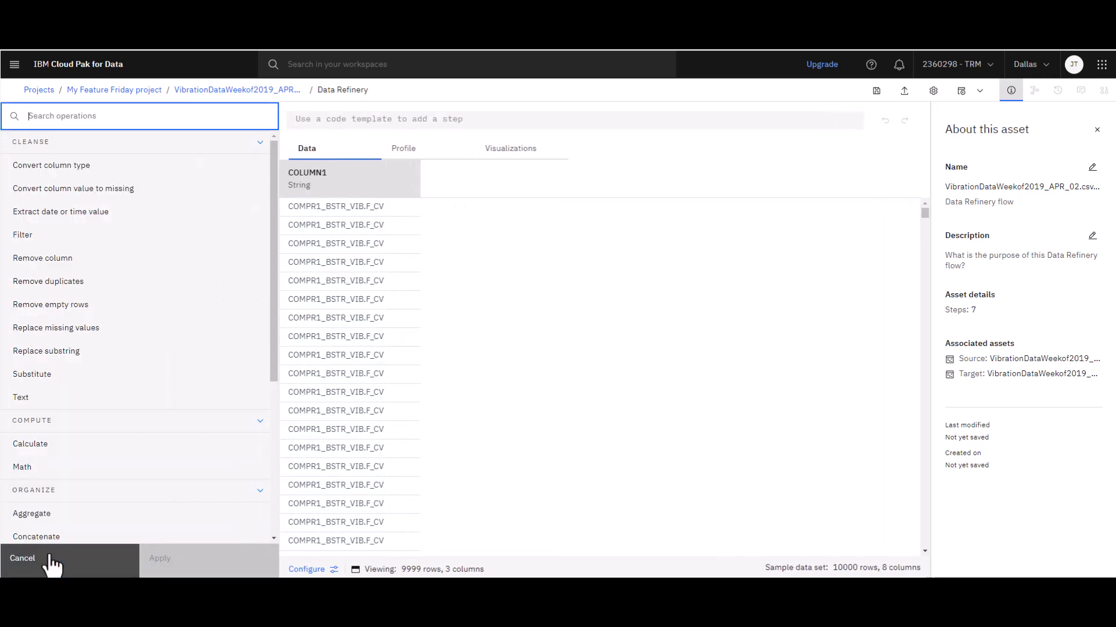
left_click(75, 316)
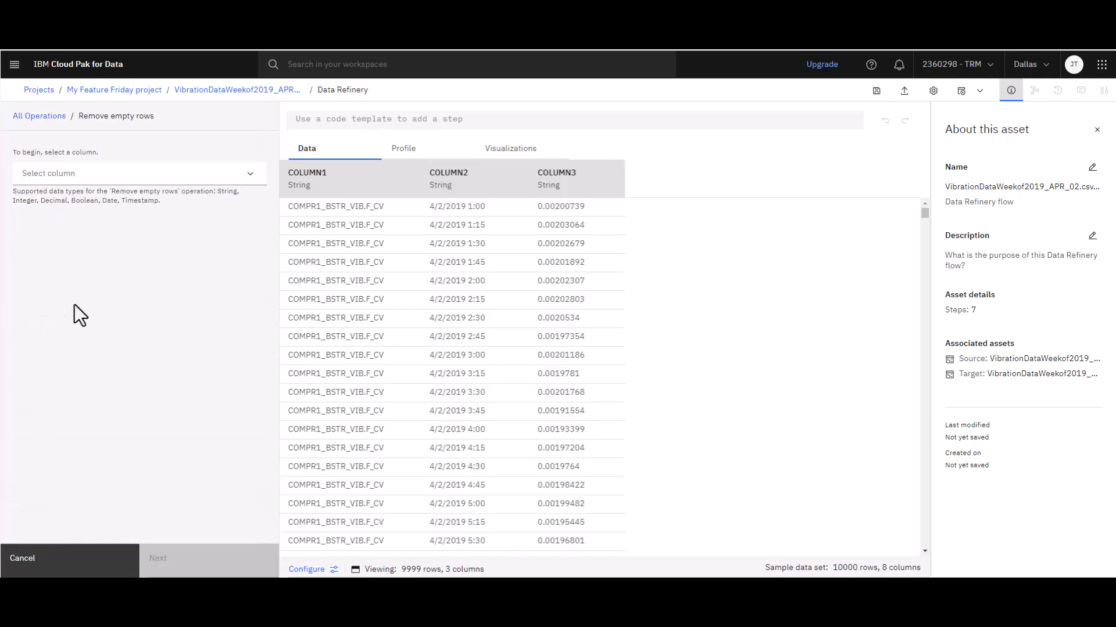
left_click(249, 175)
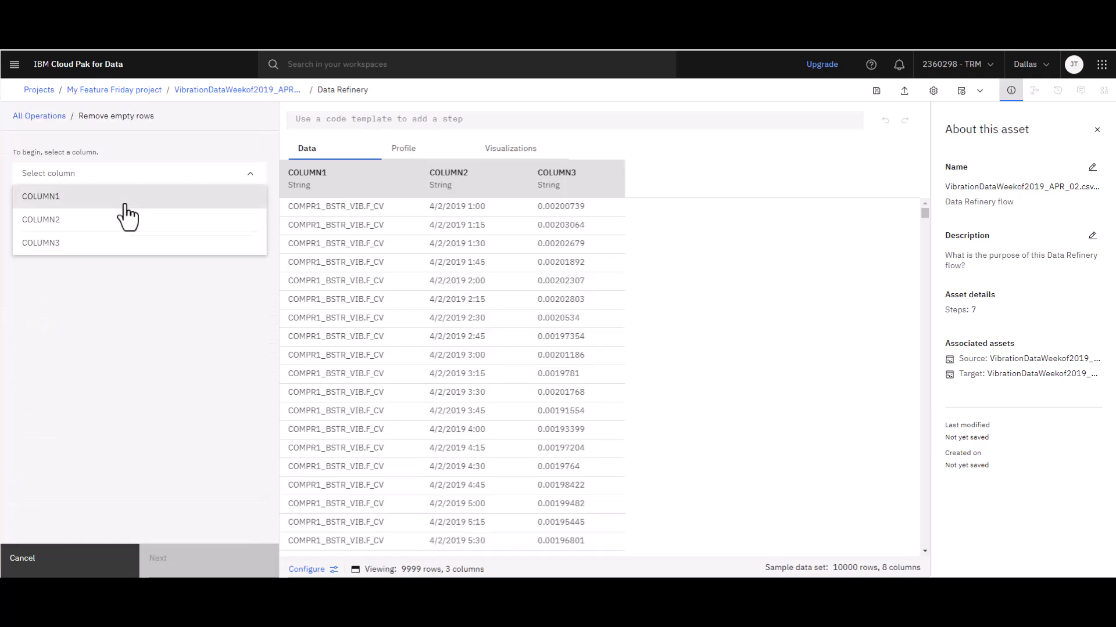
left_click(88, 243)
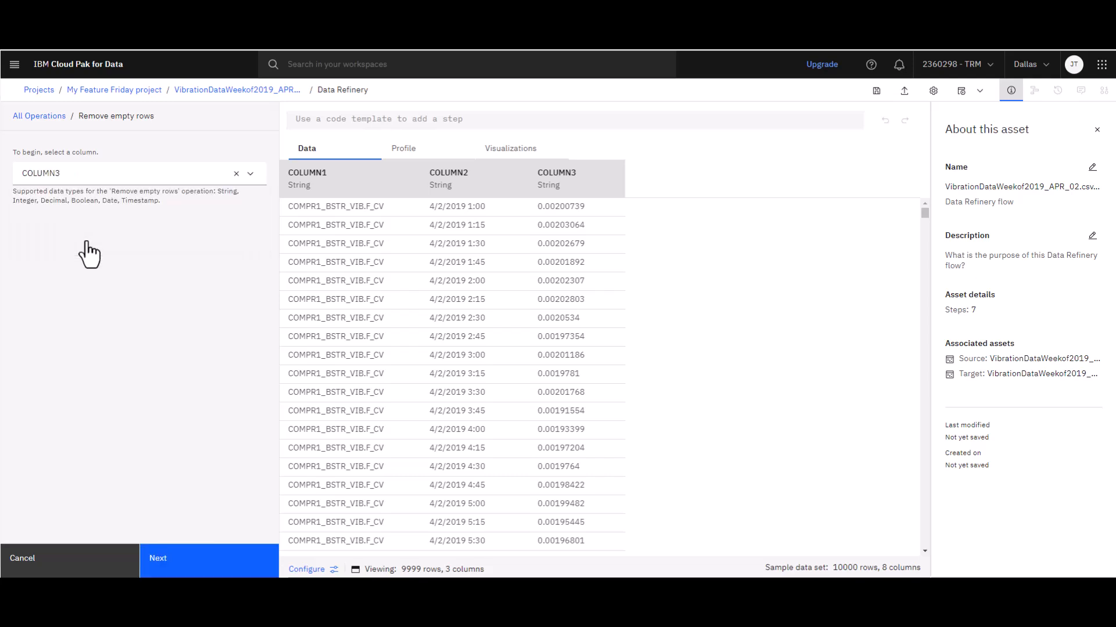
left_click(211, 568)
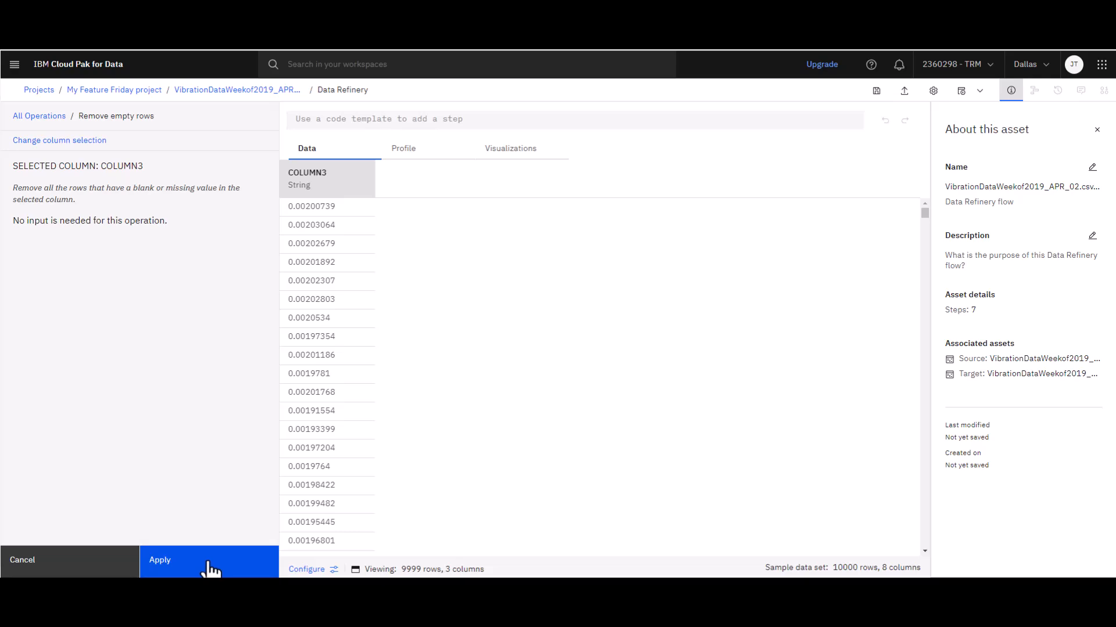
left_click(210, 566)
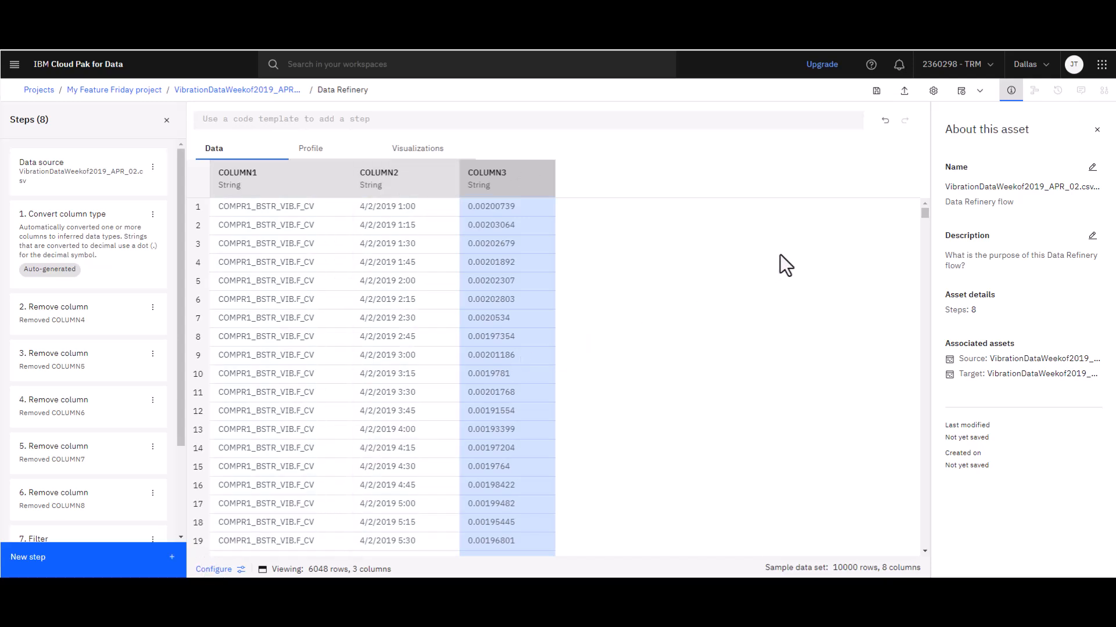
left_click(875, 91)
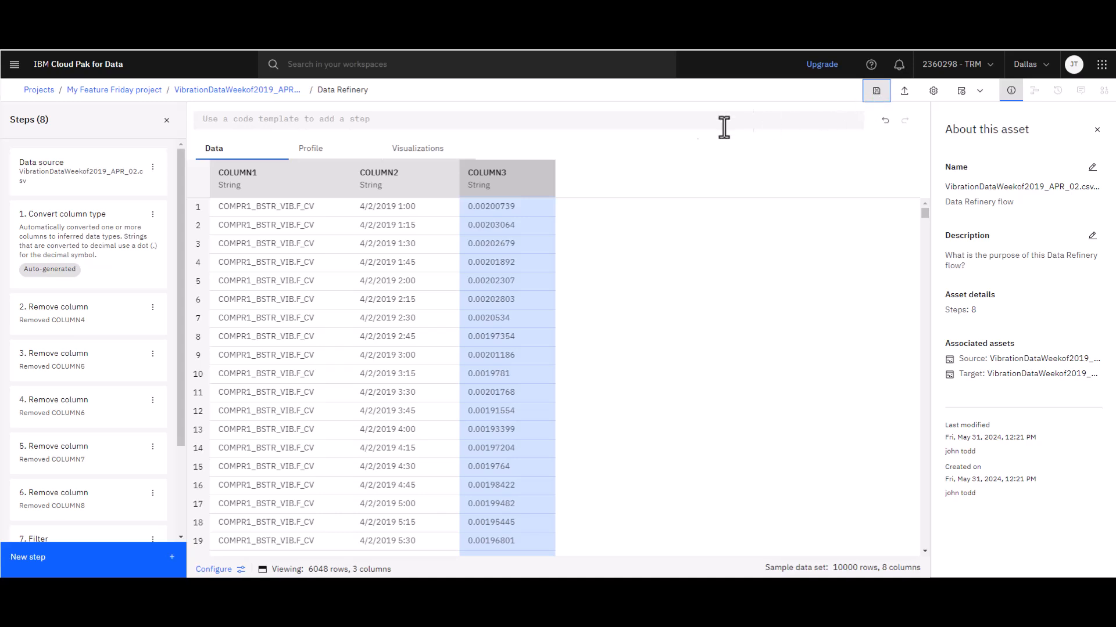
Start a new job for VibrationDataWeekof2019_APR_02.csv_flow in My Feature Friday project and name it "Transform csv data source"
left_click(145, 95)
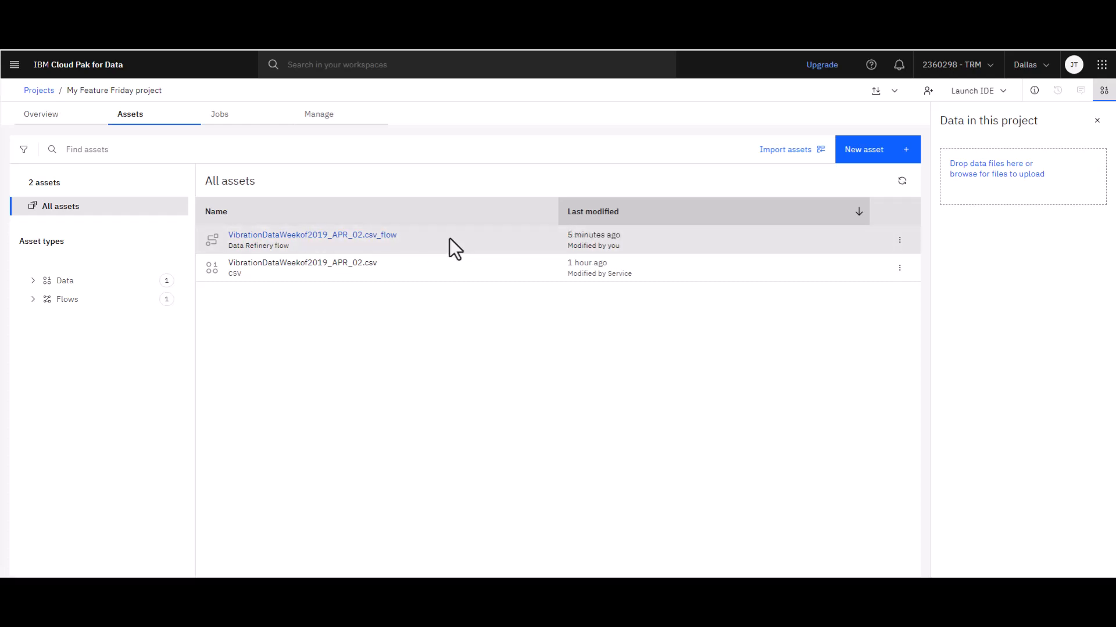
left_click(899, 240)
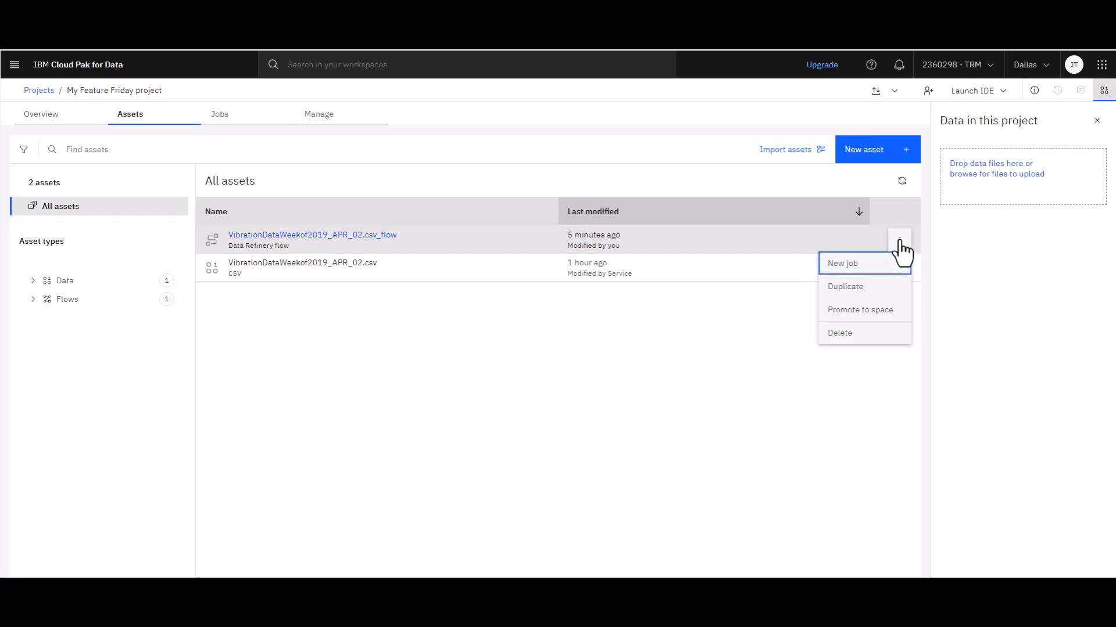
left_click(849, 270)
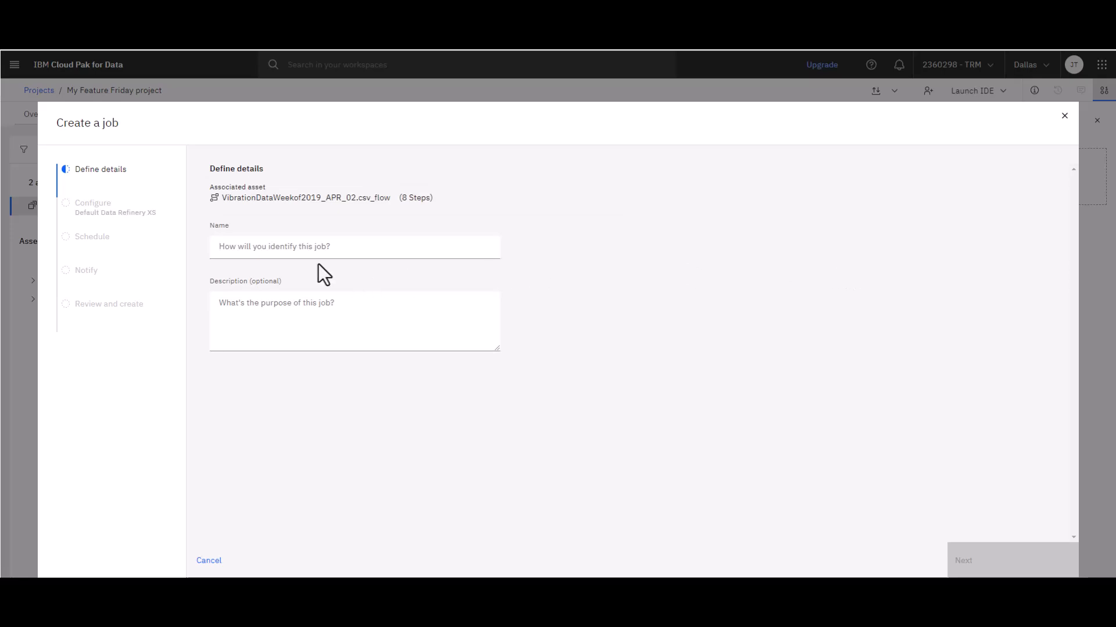
left_click(299, 248)
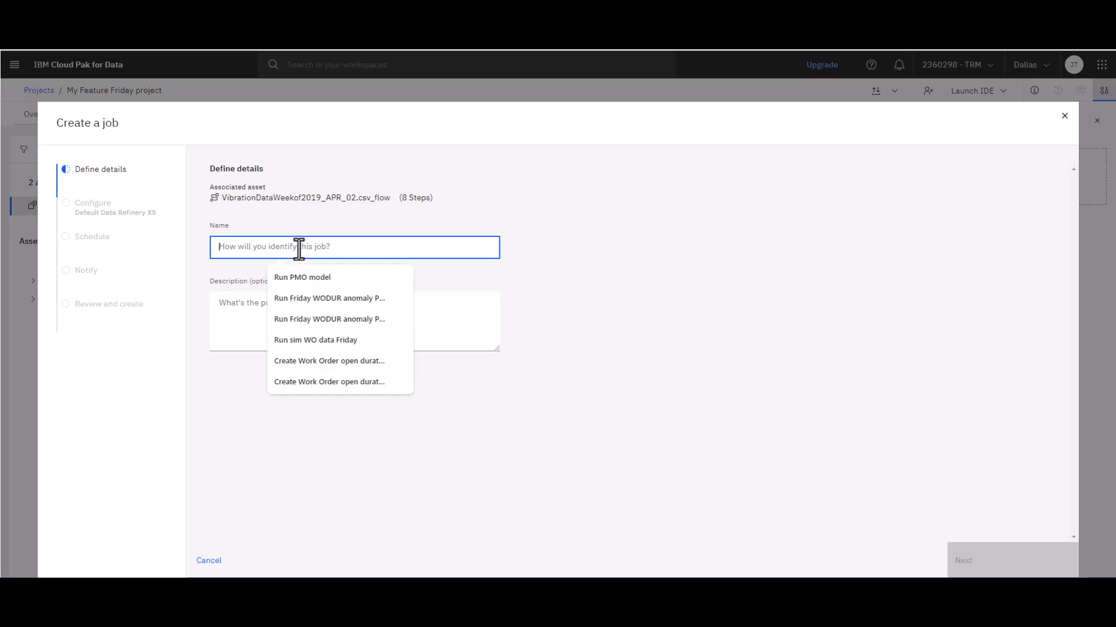
type("Transform csv data source")
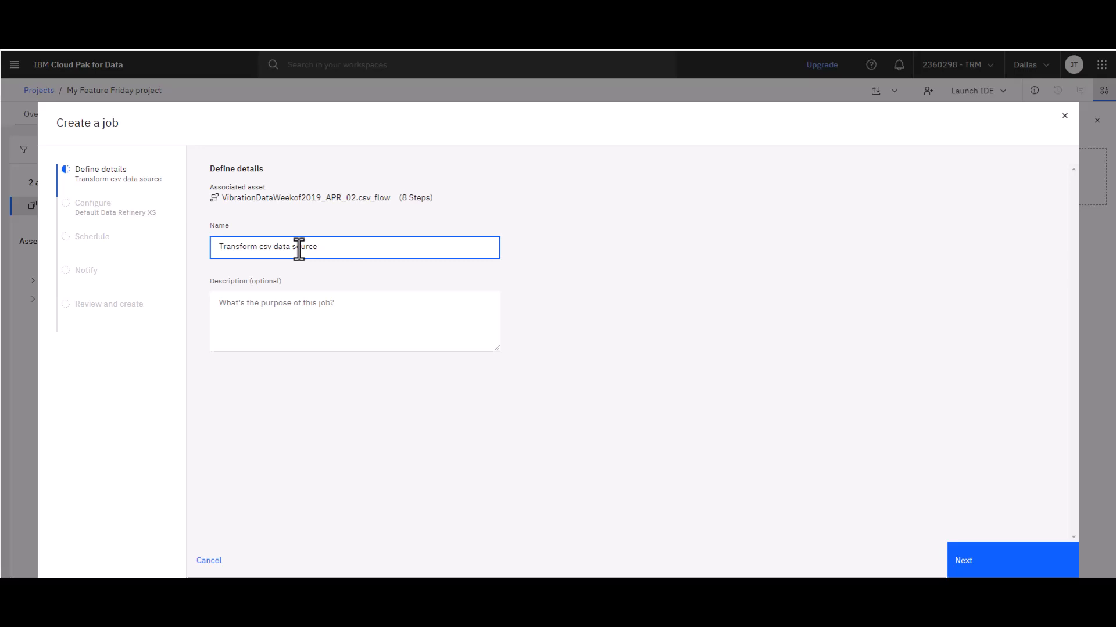
Create and run the job with the Default Data Refinery XS environment, no schedule and no notifications, and refresh its run status
left_click(987, 568)
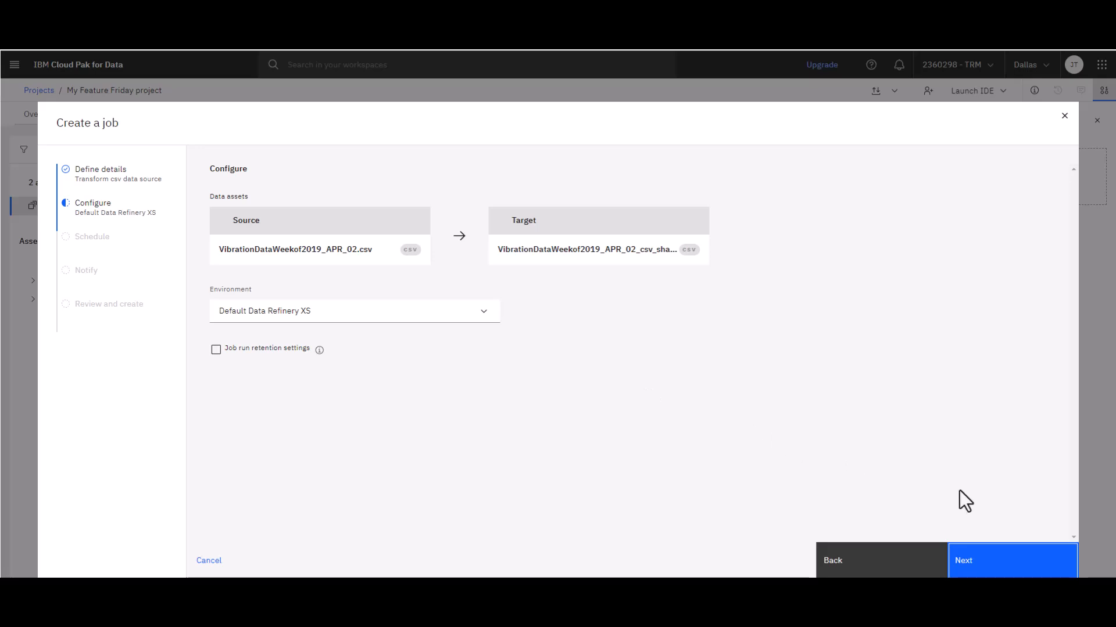
left_click(1005, 566)
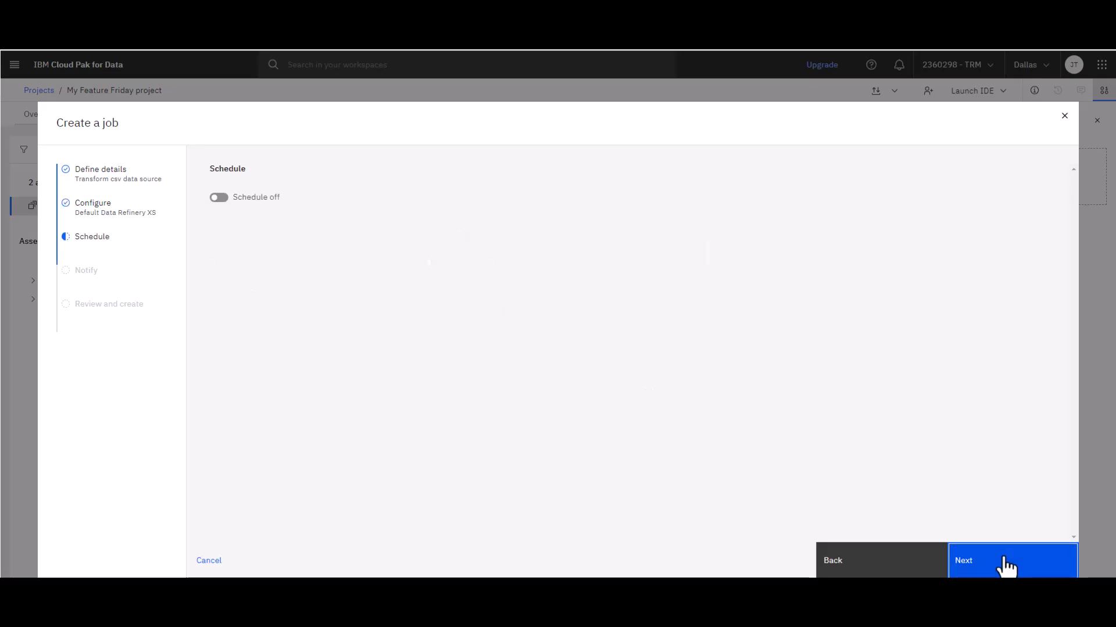
left_click(1006, 567)
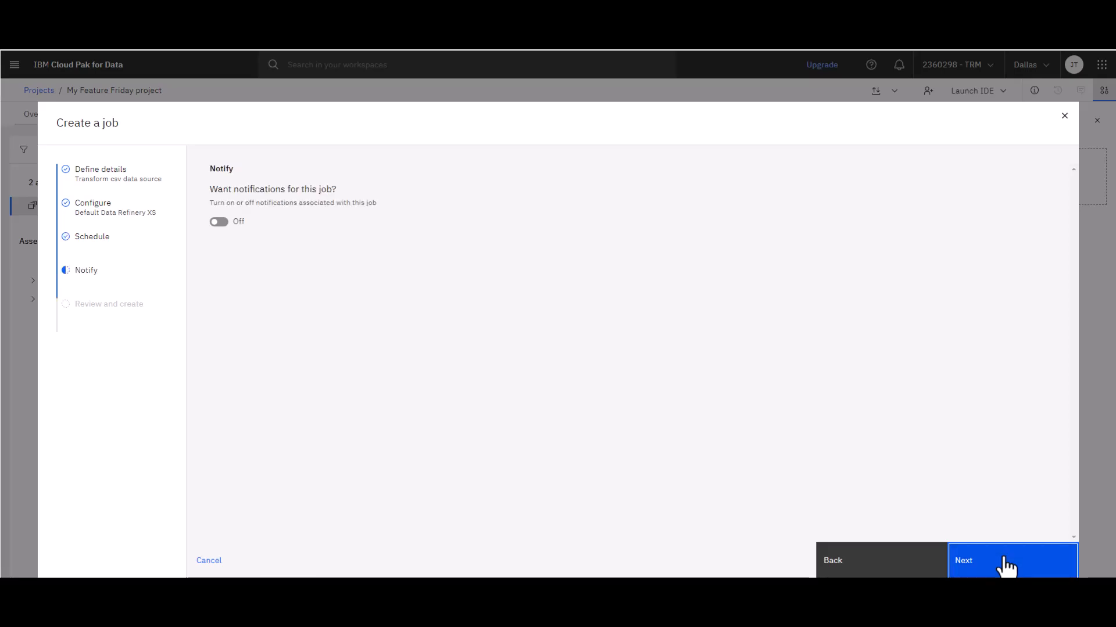
left_click(1005, 566)
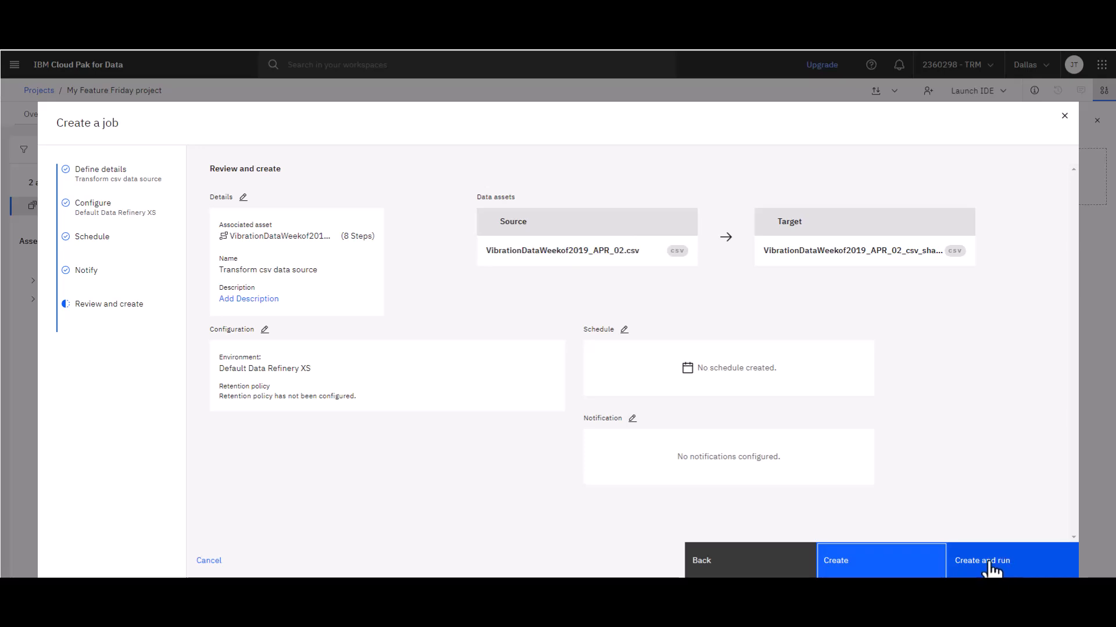
left_click(991, 566)
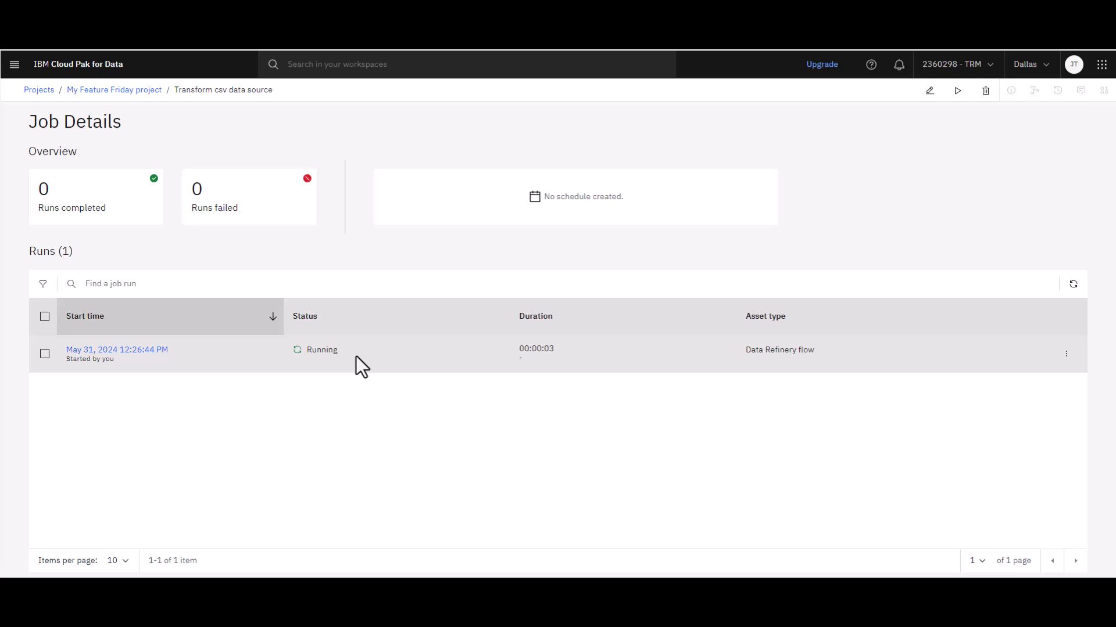
left_click(1073, 286)
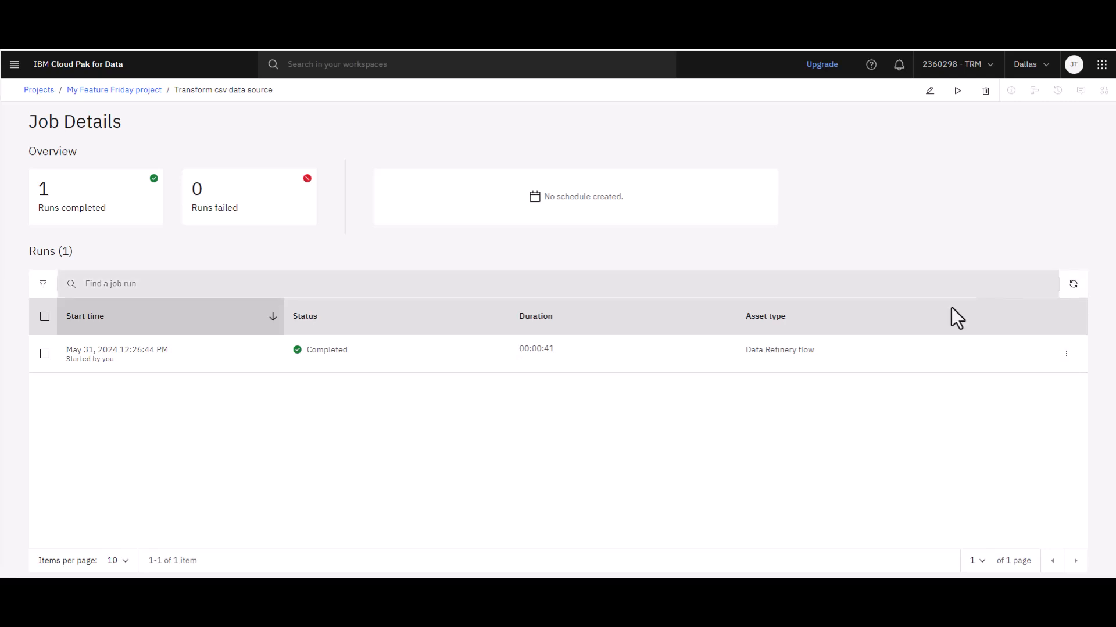
mouse_move(341, 353)
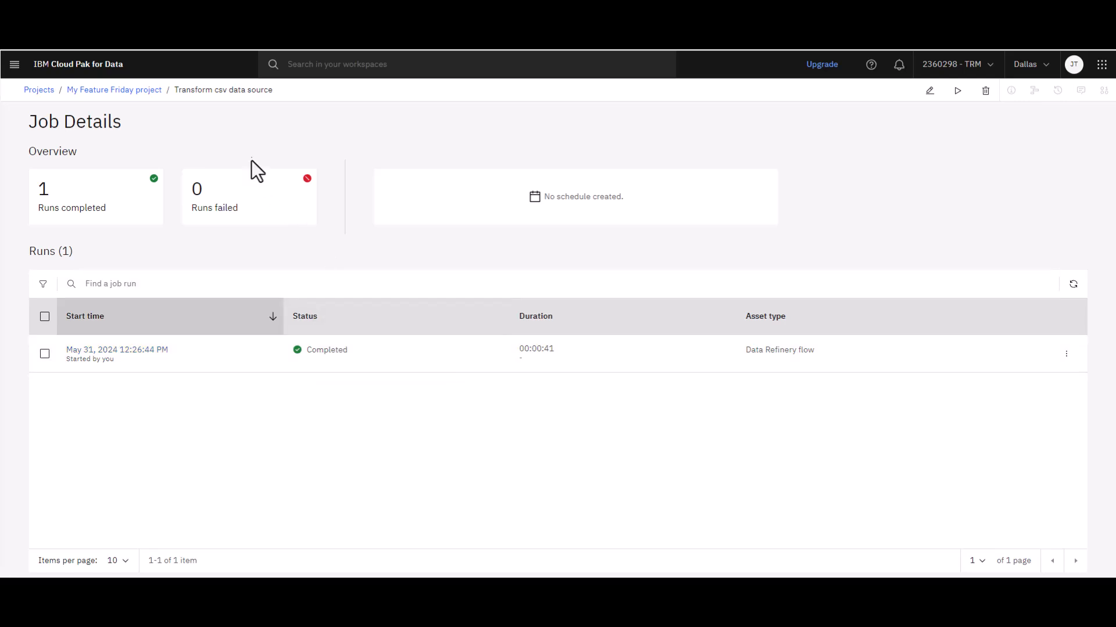
Open the VibrationDataWeekof2019_APR_02_csv_shaped asset from the project and widen COLUMN1 and COLUMN2 in its preview
left_click(125, 91)
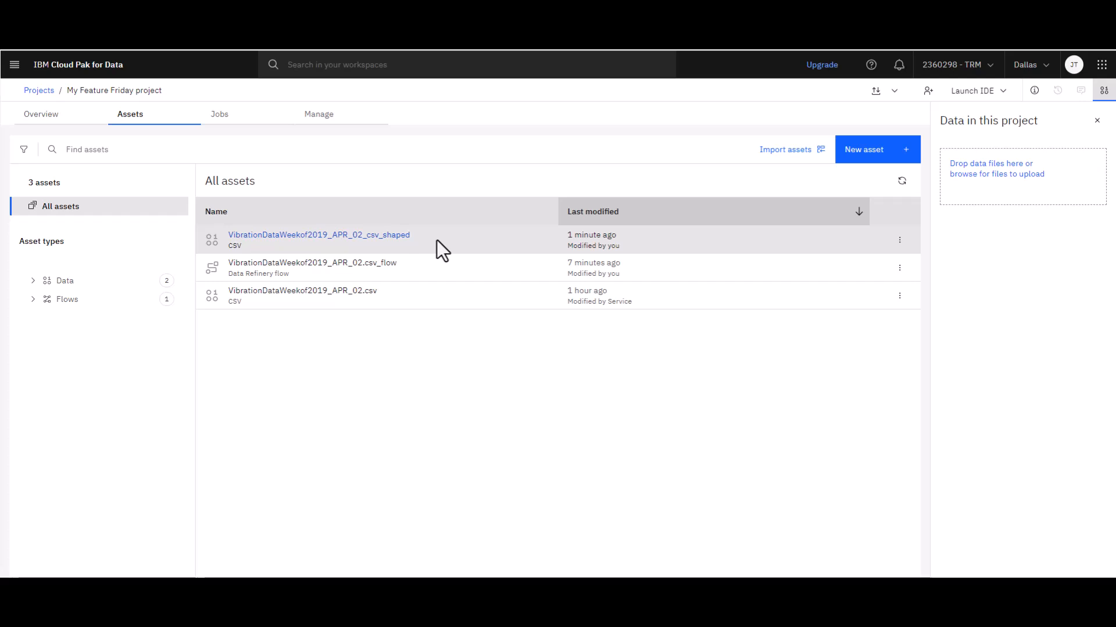
left_click(342, 235)
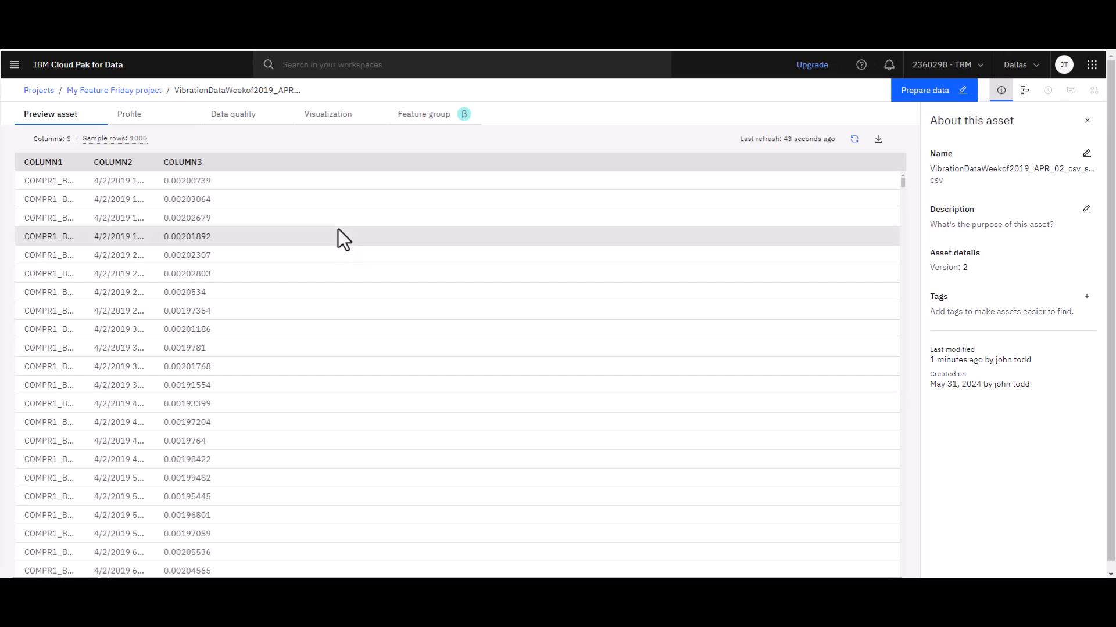
left_click_drag(85, 166, 150, 164)
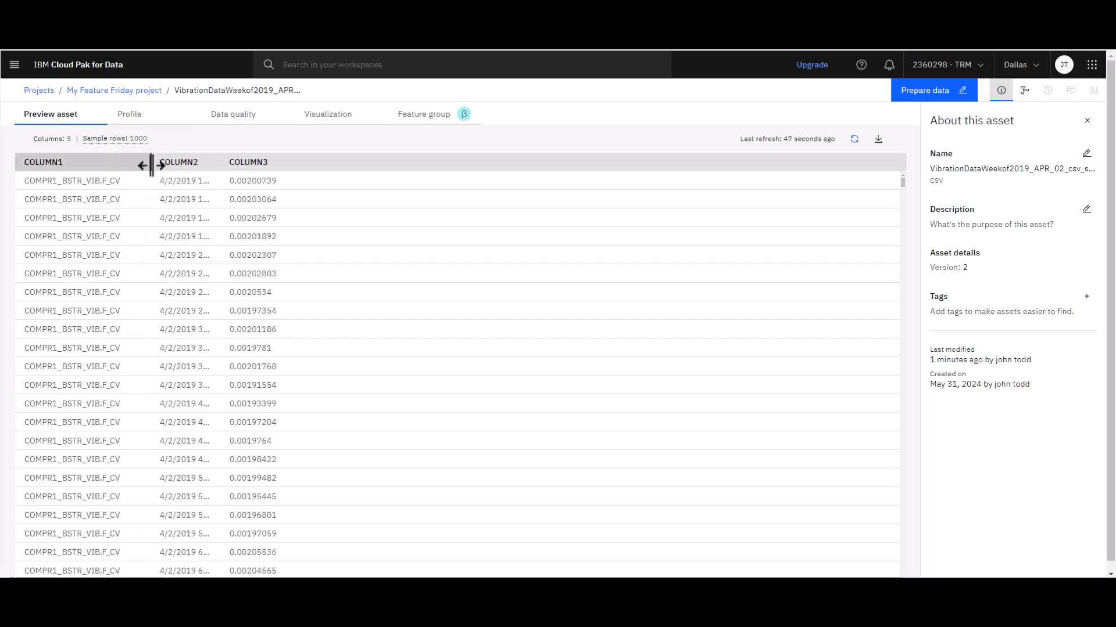
left_click_drag(219, 163, 256, 163)
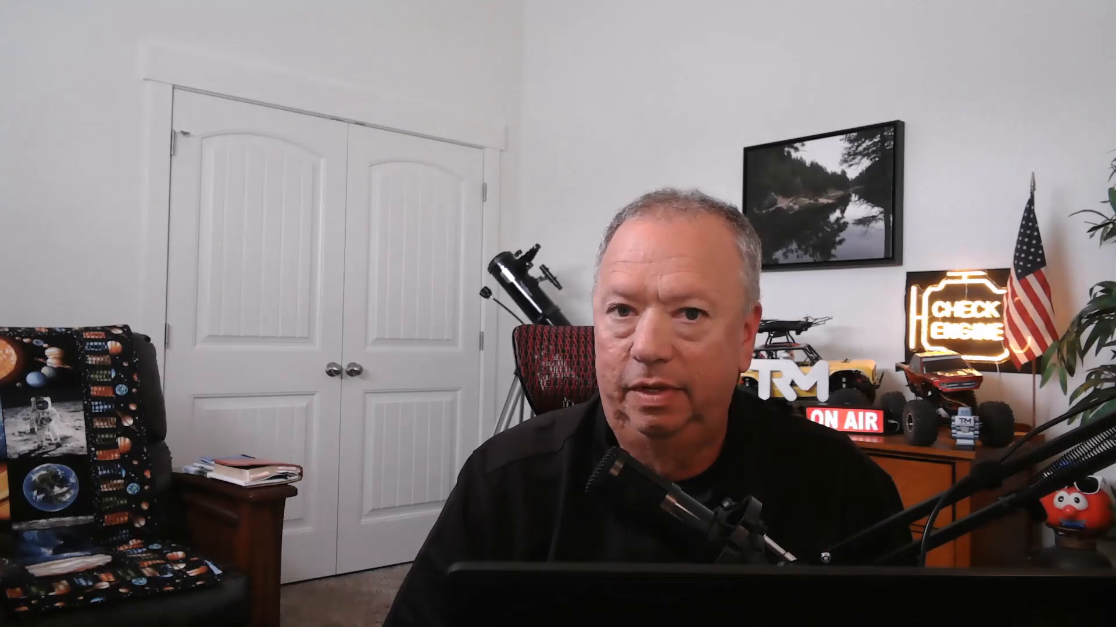